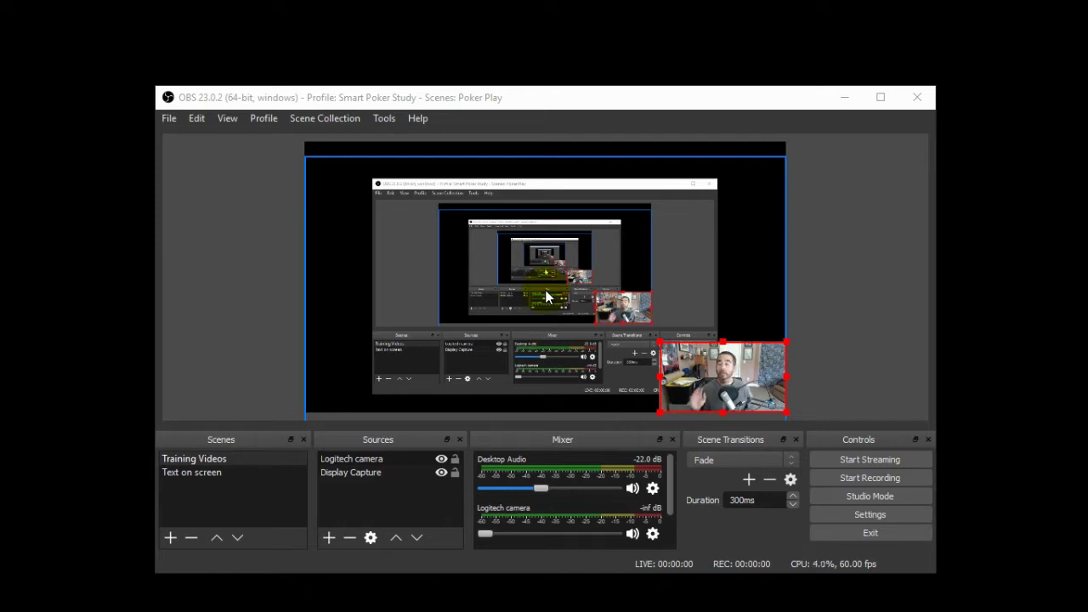
Step: Create a new empty scene named 'Game Tape'
left_click(169, 538)
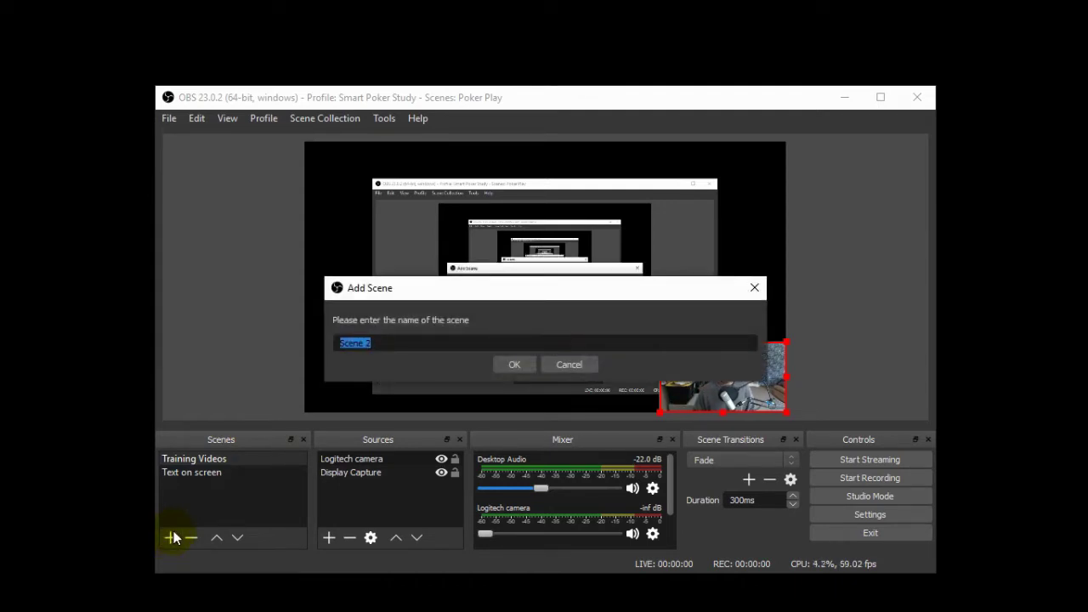
type("Game Tape")
left_click(515, 364)
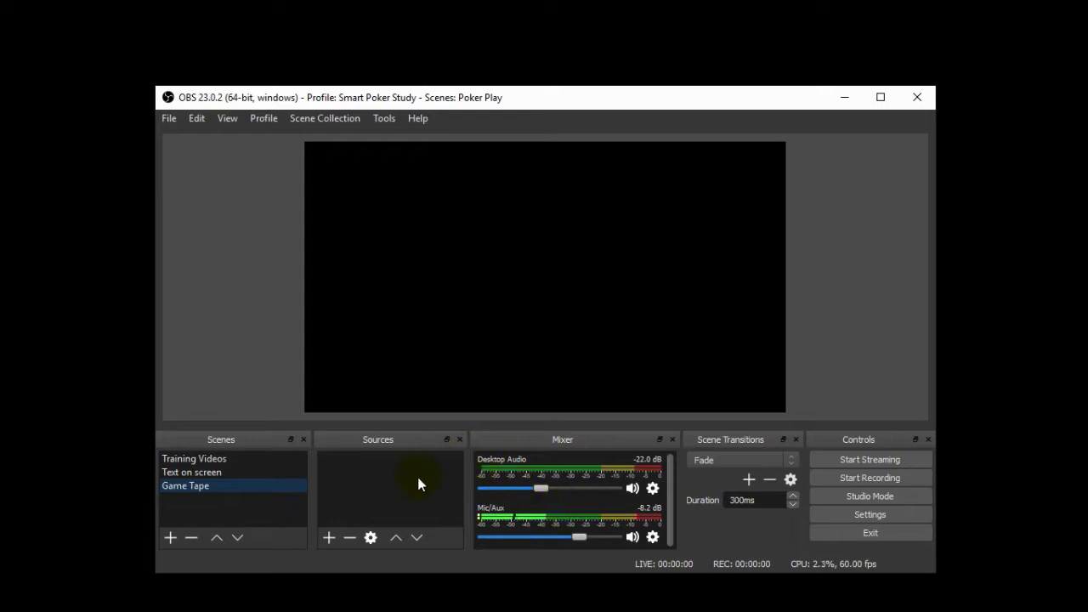
Step: Add a Display Capture 3 source capturing Display 2 (1366x768) to the Game Tape scene
left_click(334, 538)
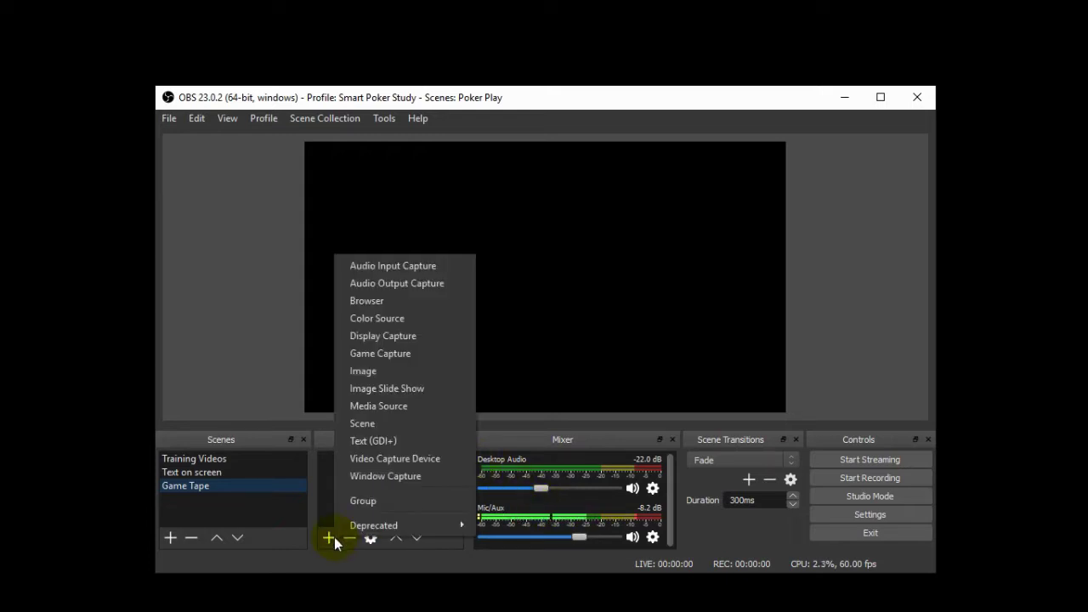
left_click(416, 338)
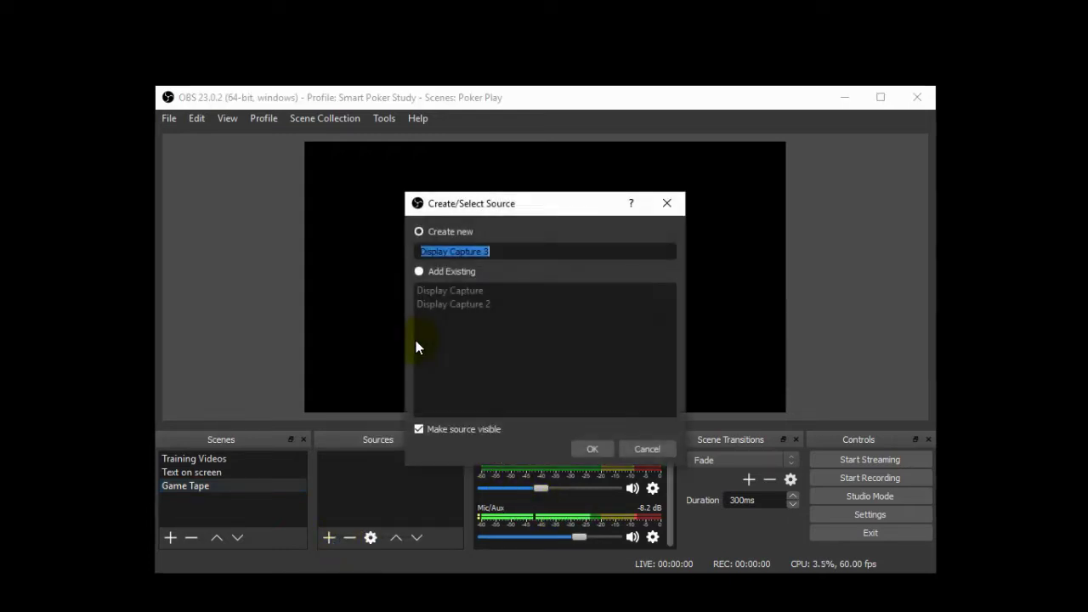
left_click(586, 445)
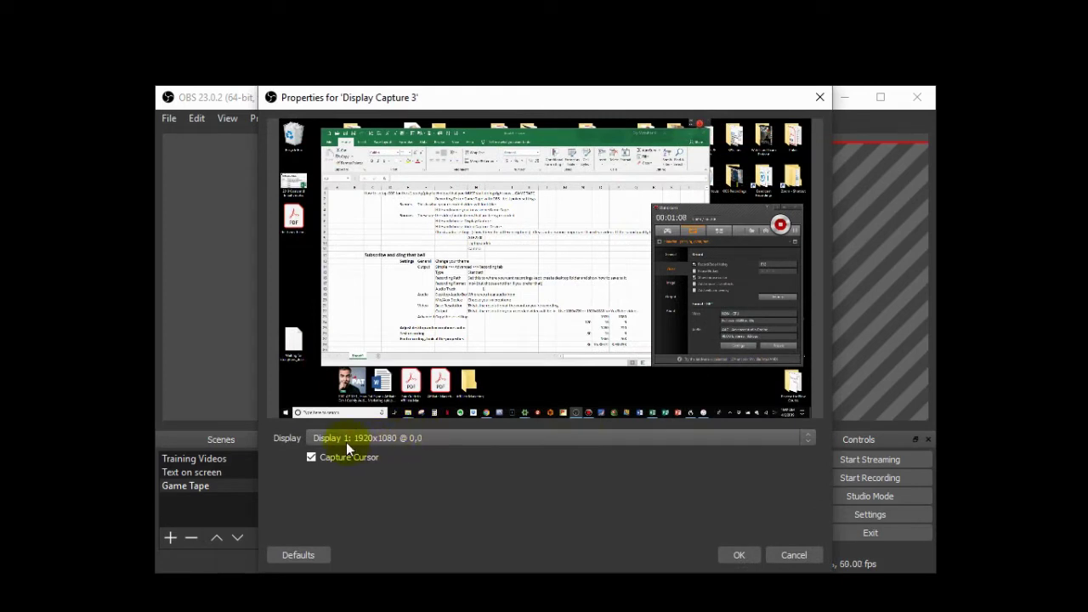
left_click(346, 442)
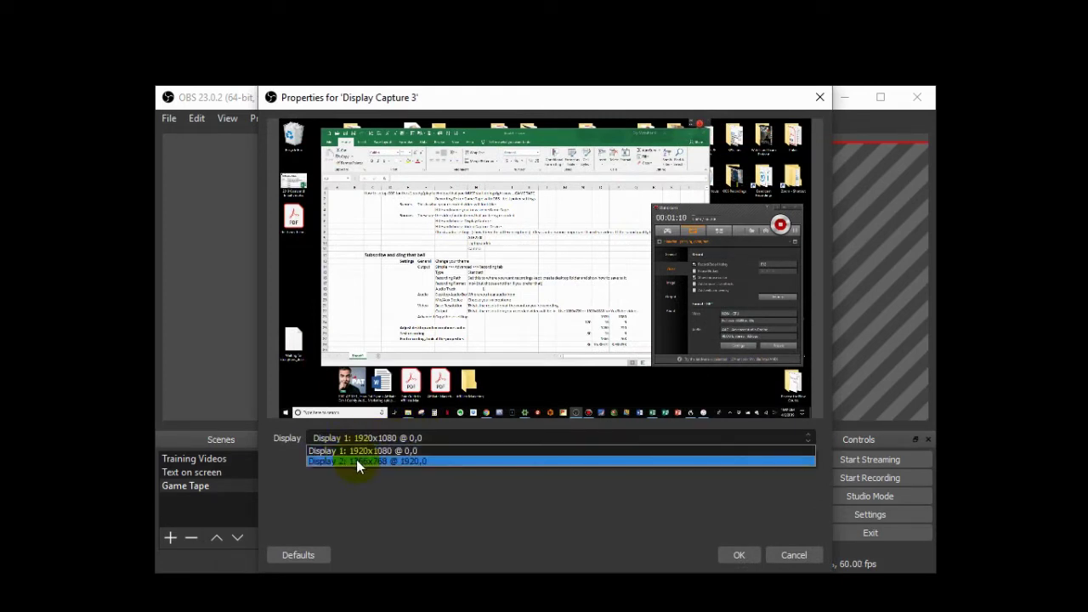
left_click(356, 460)
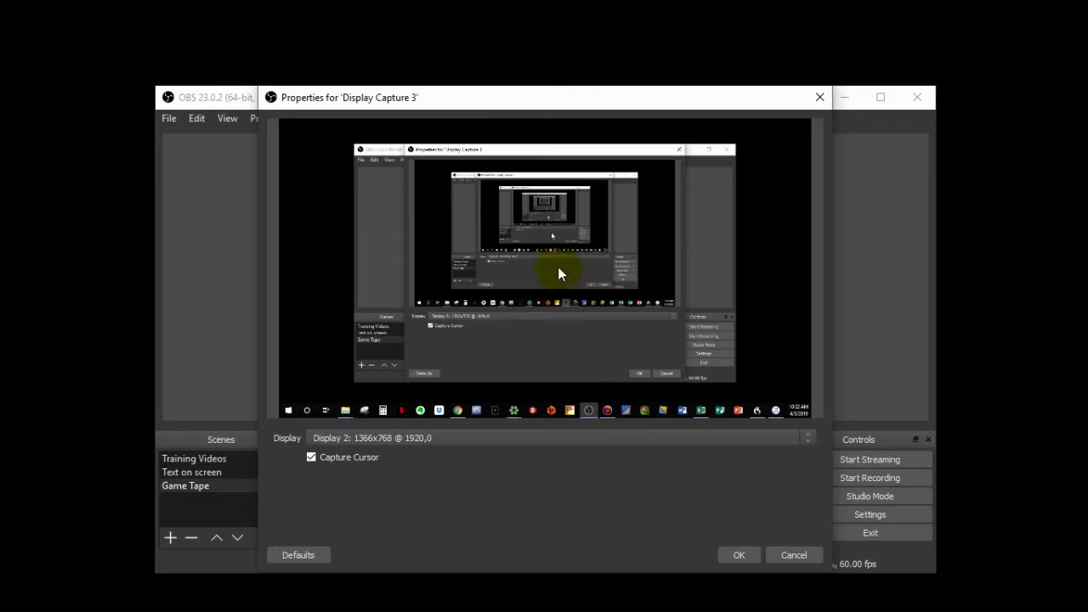
left_click(741, 556)
left_click(599, 301)
Step: Drag the Display Capture 3 source slightly lower in the preview canvas
mouse_move(599, 308)
left_mouse_down()
mouse_move(600, 318)
mouse_move(597, 308)
left_mouse_up()
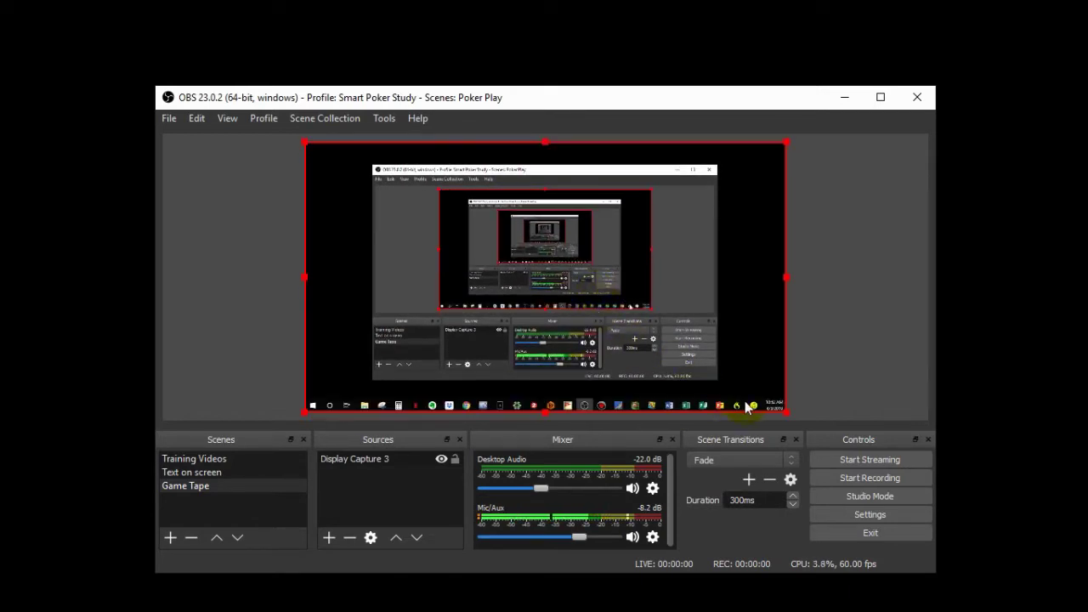
left_click_drag(606, 352, 606, 368)
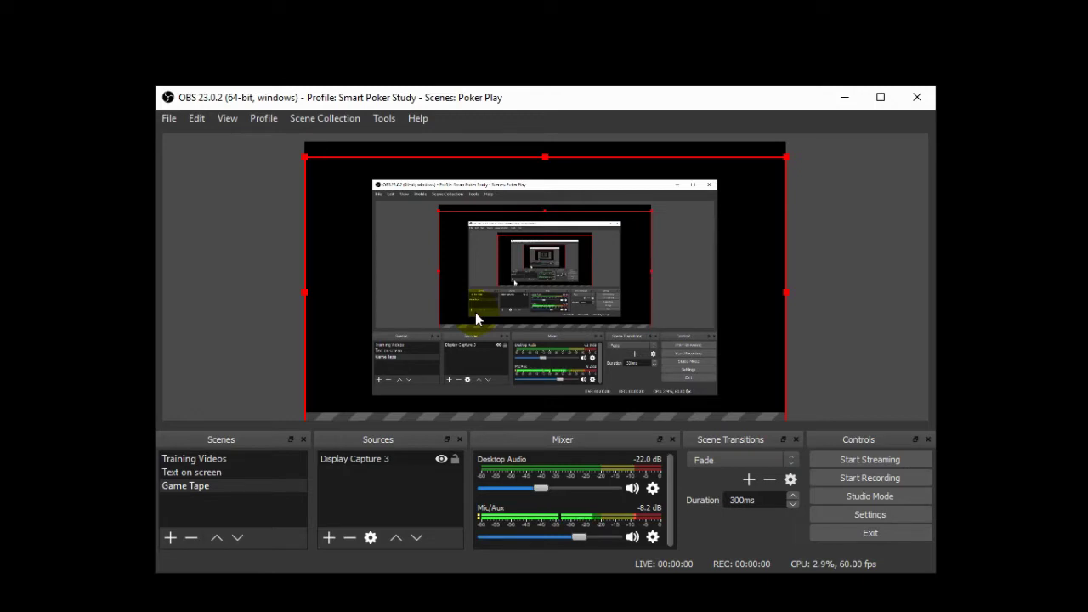
Step: Open Settings and switch the theme to Default, then back to Dark
left_click(894, 517)
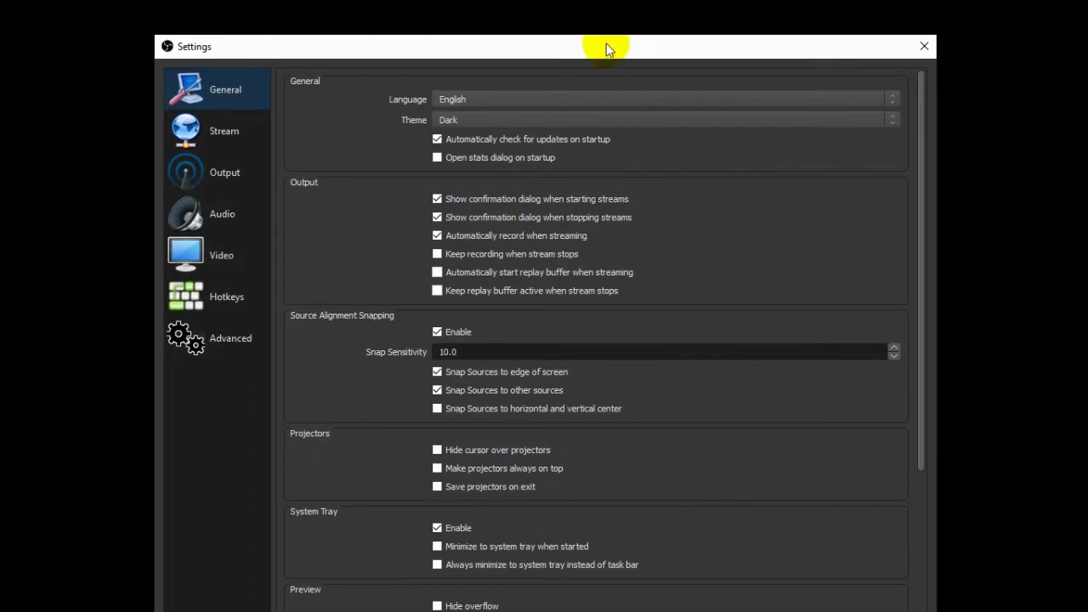
left_click_drag(607, 39, 635, 80)
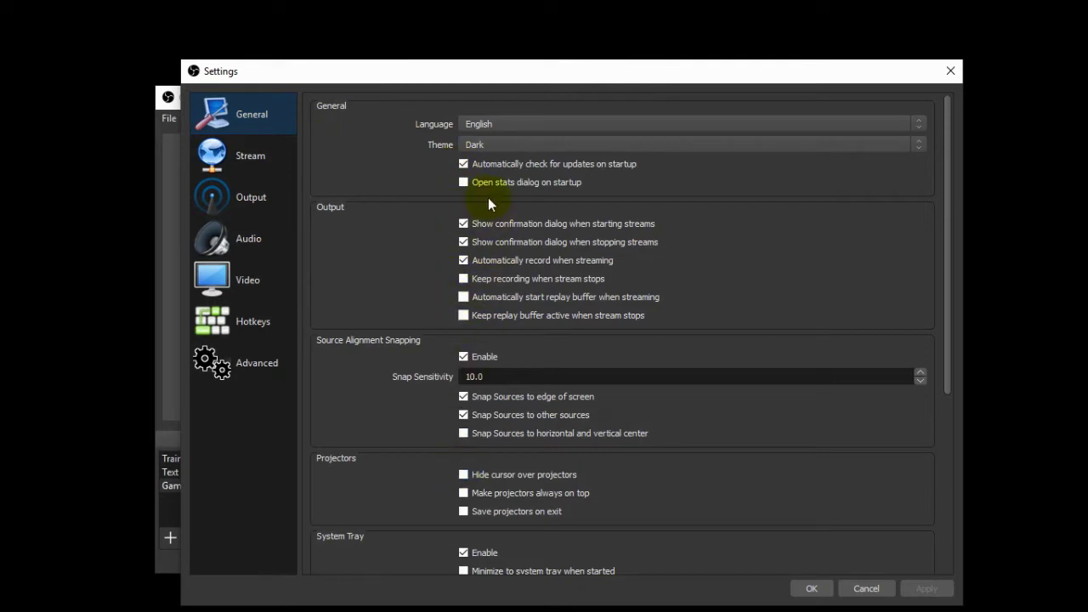
left_click(475, 145)
left_click(476, 177)
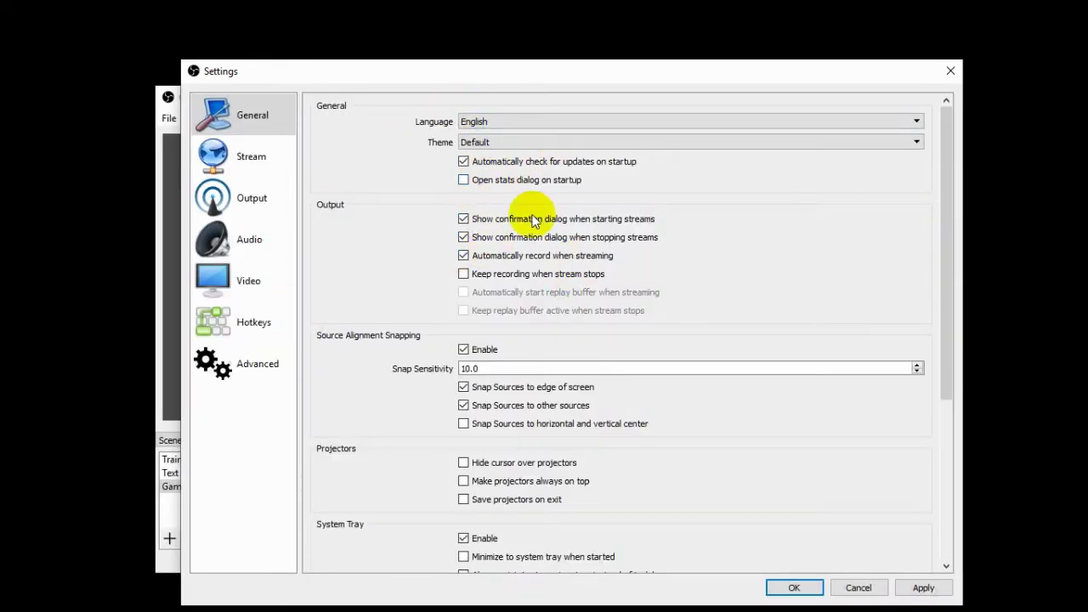
left_click(501, 141)
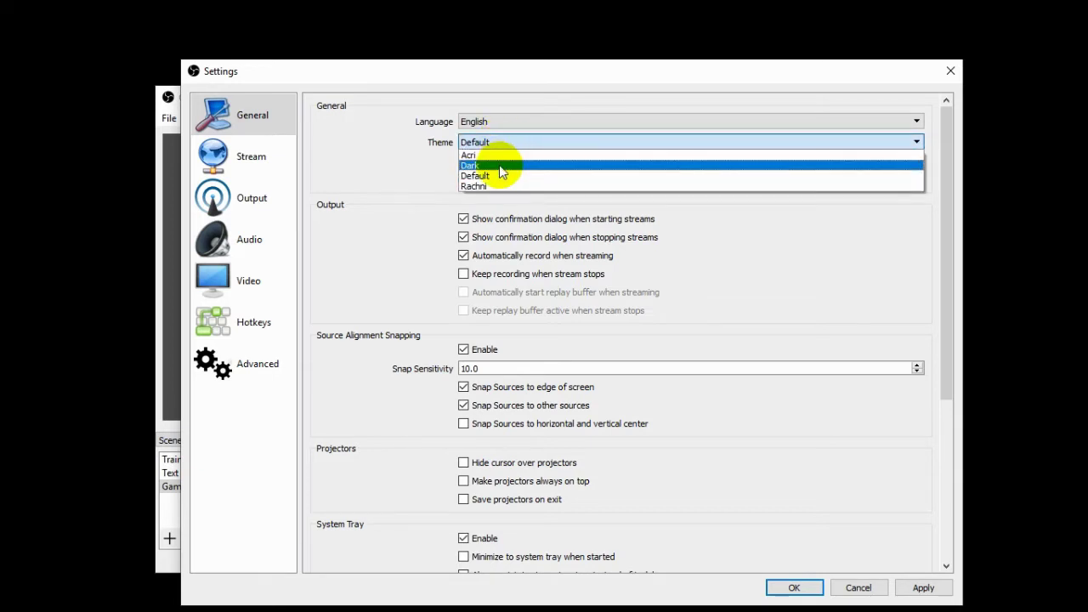
left_click(501, 166)
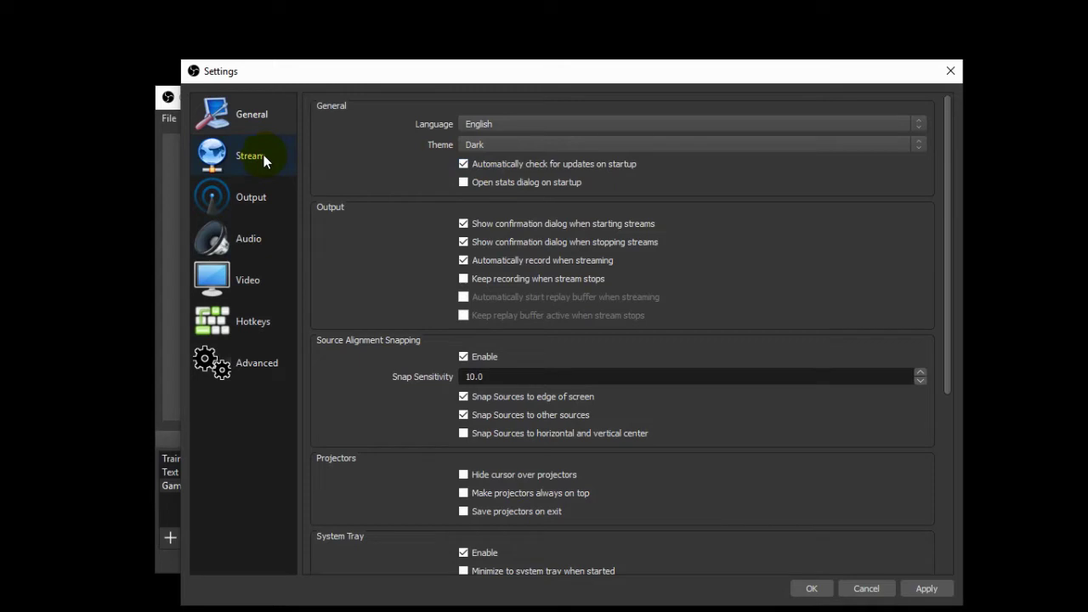
left_click(256, 200)
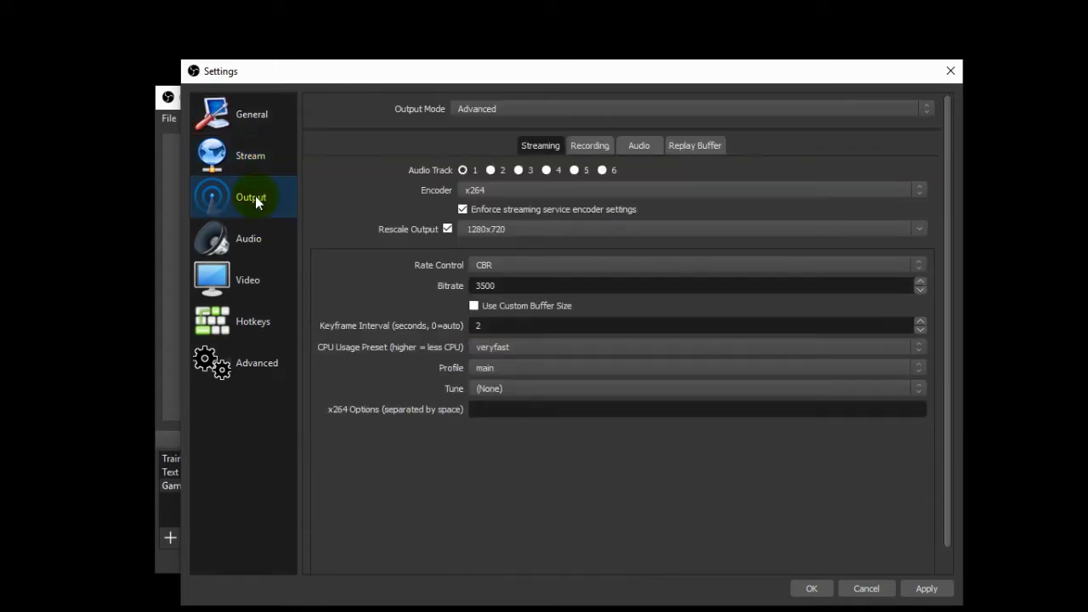
Step: On the Recording tab, keep output mode Advanced and recording type Standard
left_click(597, 146)
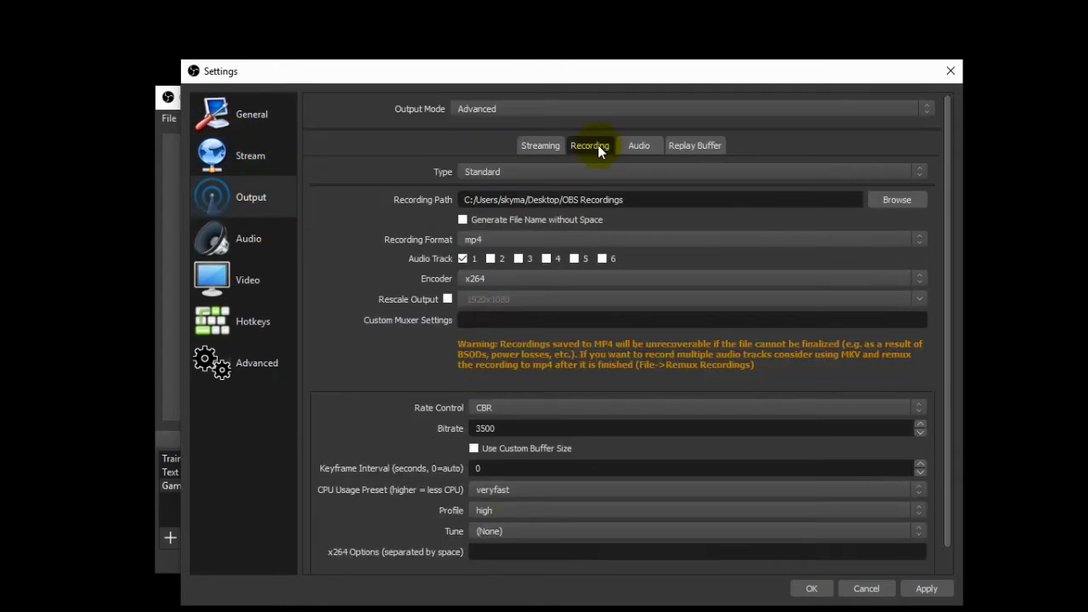
left_click(464, 109)
left_click(465, 133)
left_click(485, 173)
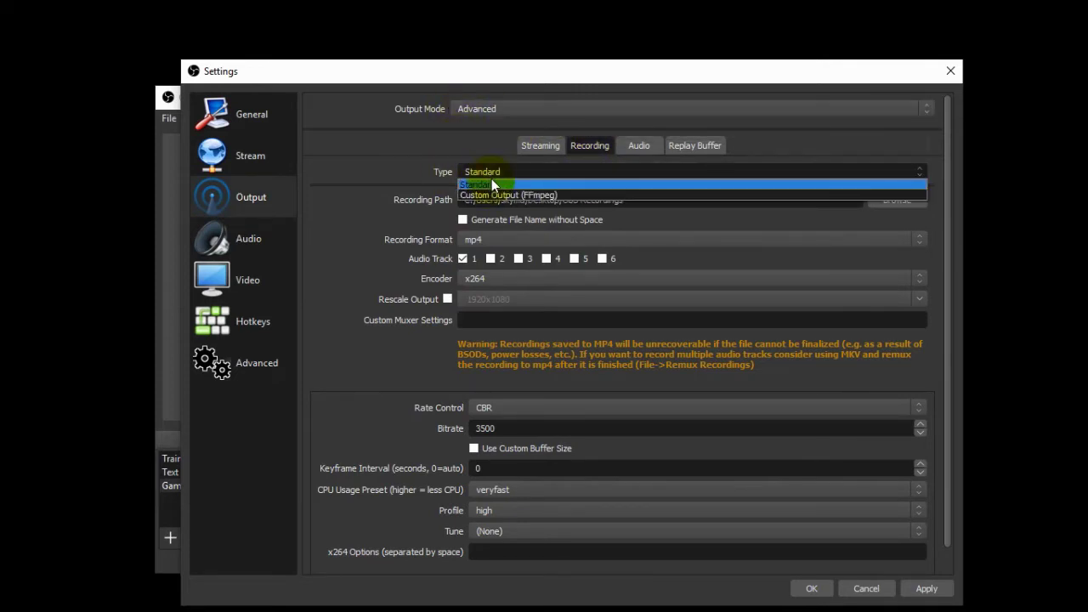
left_click(491, 184)
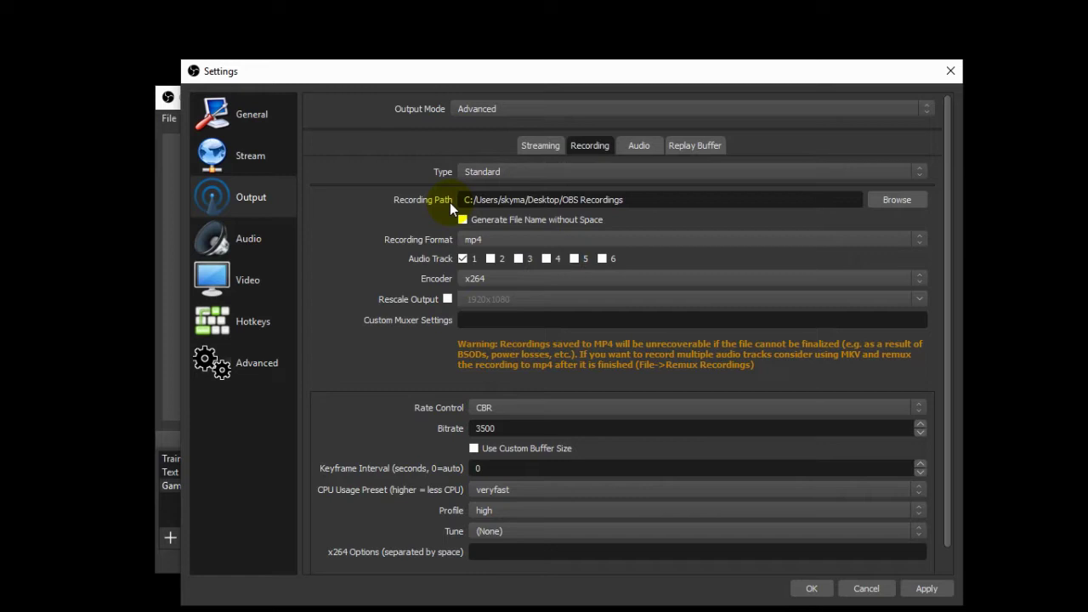
Step: Create a new folder named 'OBS' on the Desktop
right_click(45, 226)
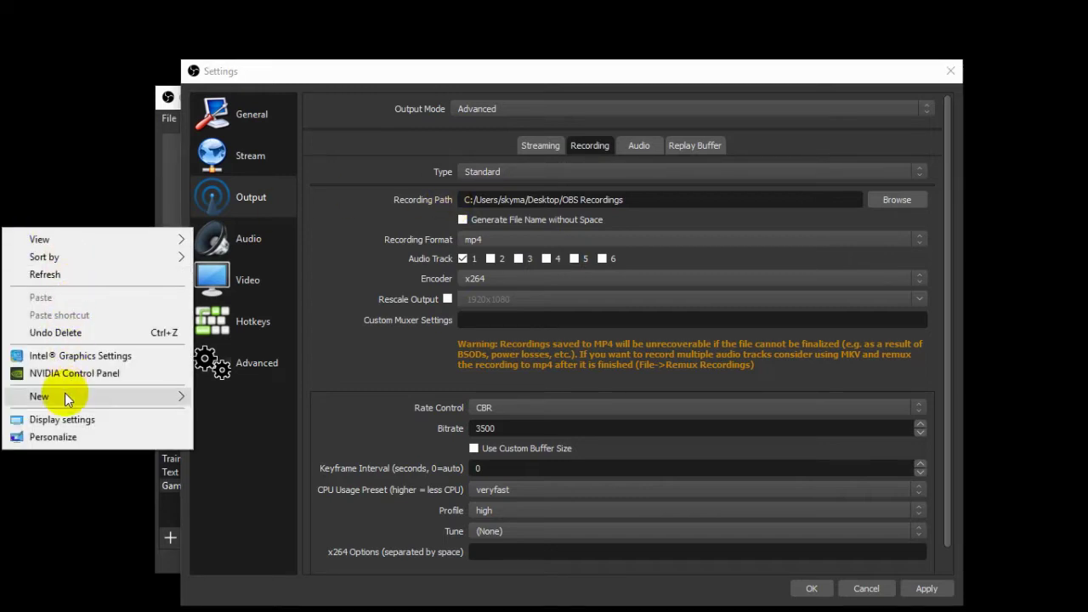
mouse_move(65, 393)
left_click(240, 394)
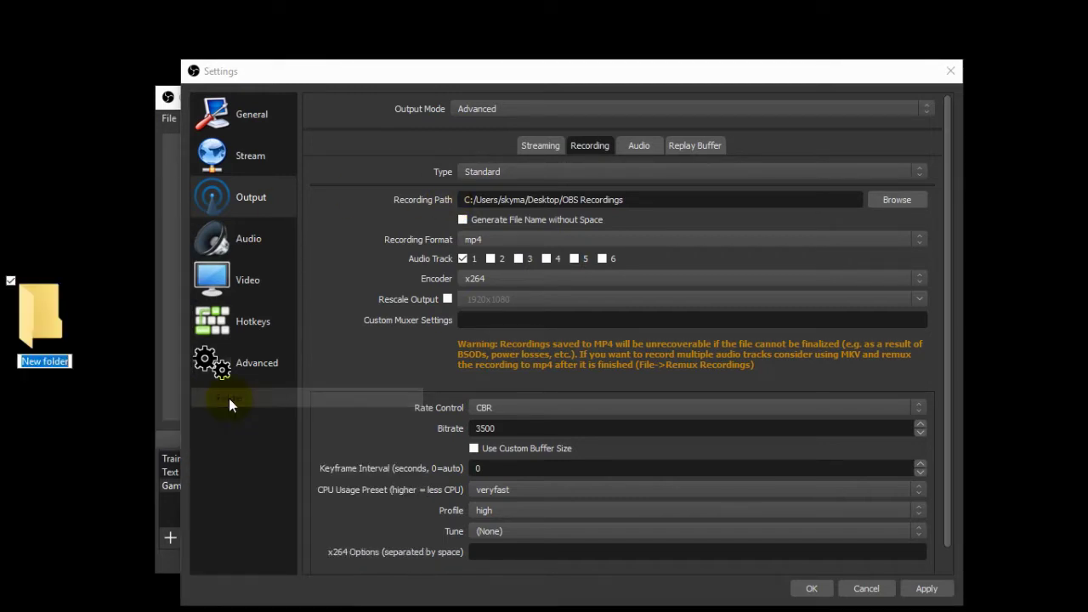
type("OBS")
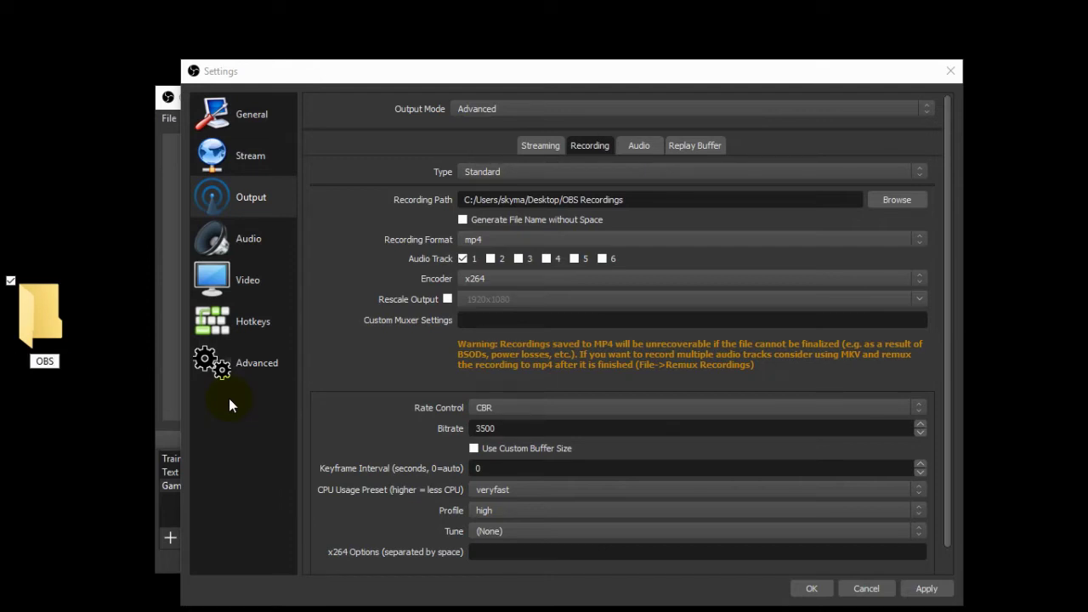
key("Return")
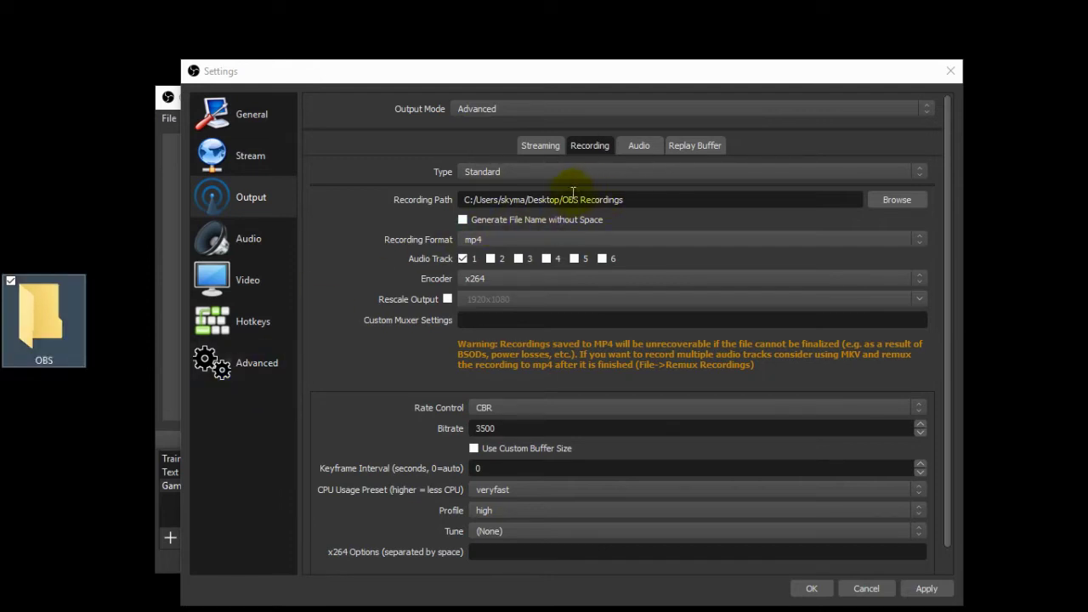
Step: Set the recording path to the Desktop OBS folder
left_click(896, 199)
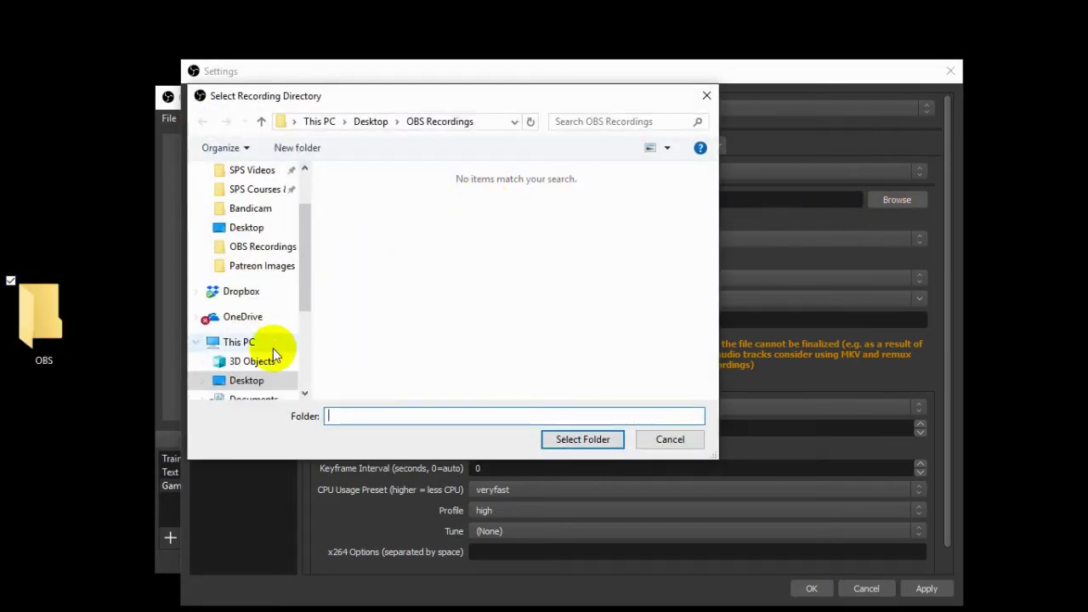
left_click(255, 380)
left_click(367, 328)
left_click(583, 439)
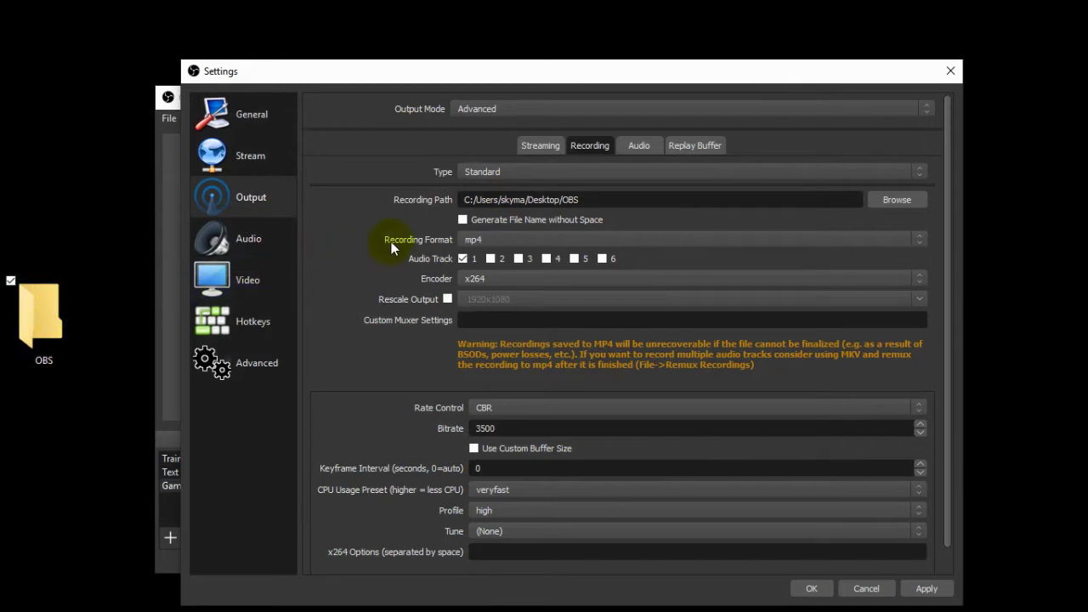
left_click(487, 240)
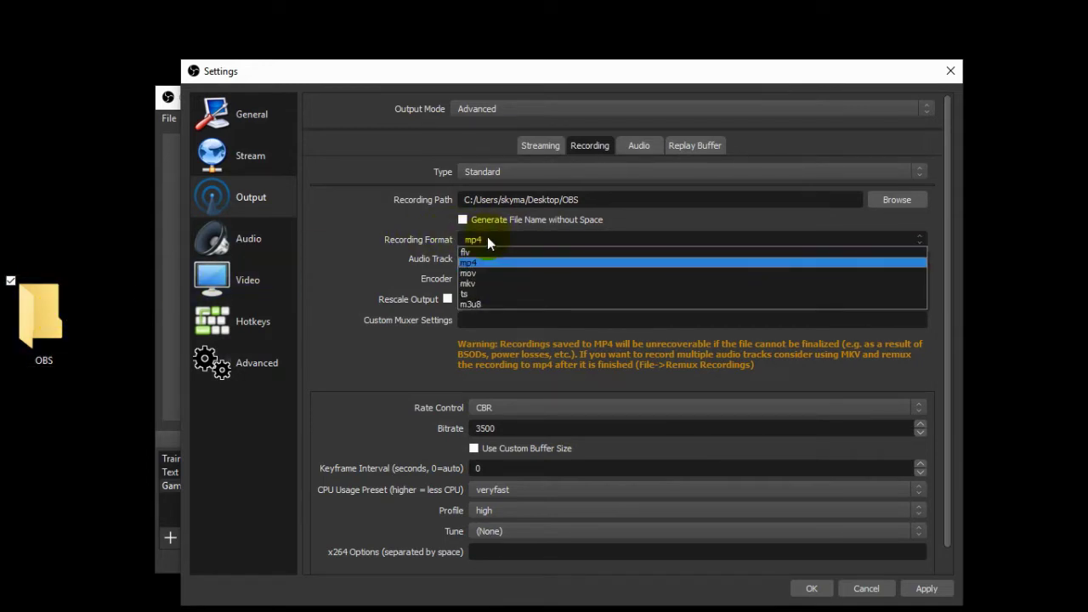
left_click(408, 232)
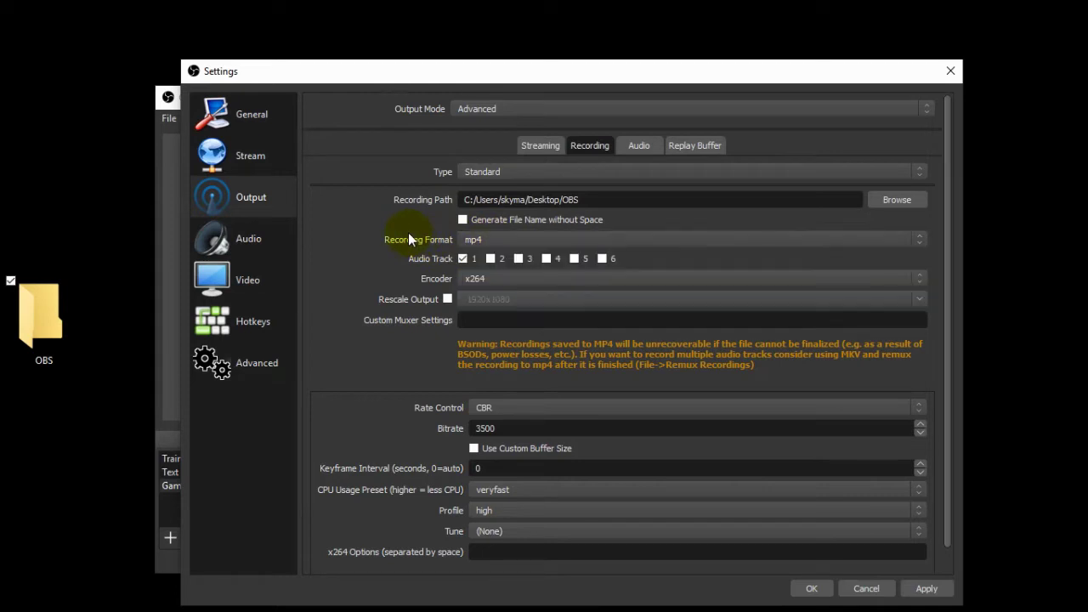
left_click(485, 278)
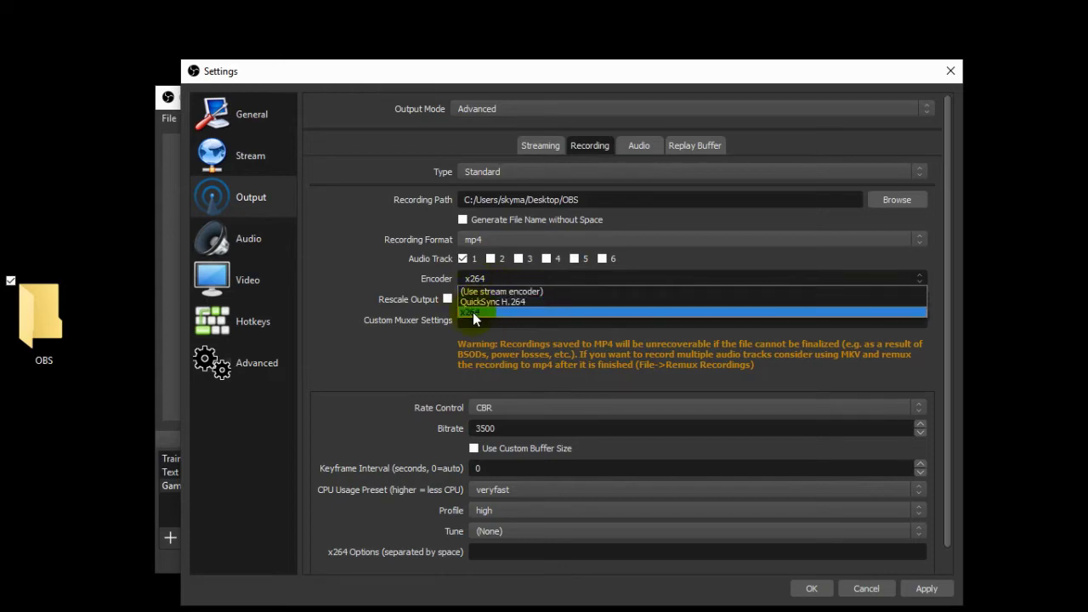
left_click(472, 312)
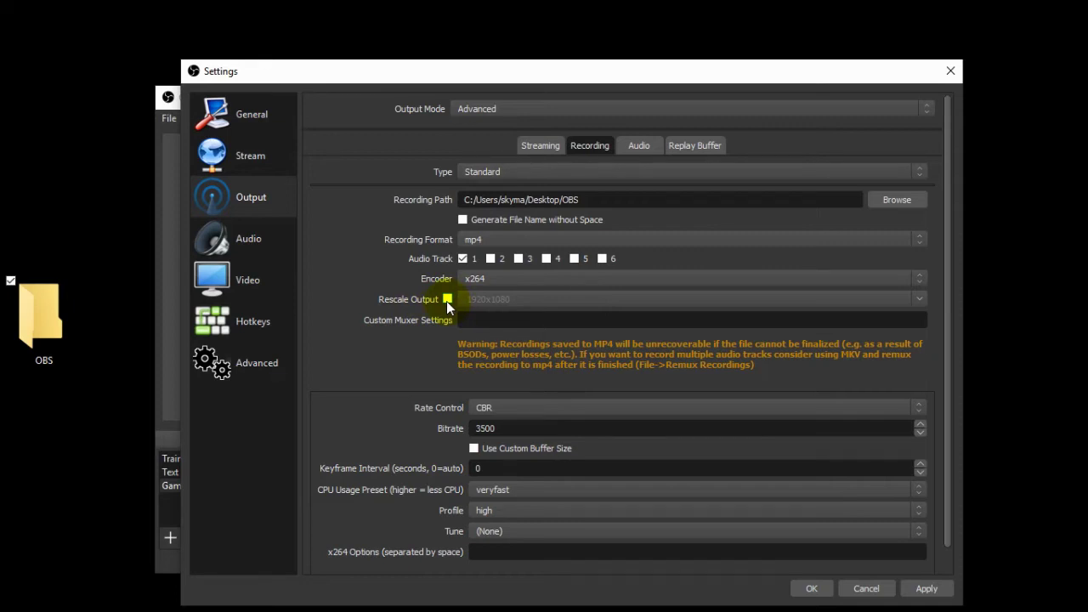
scroll(433, 384, "down", 1)
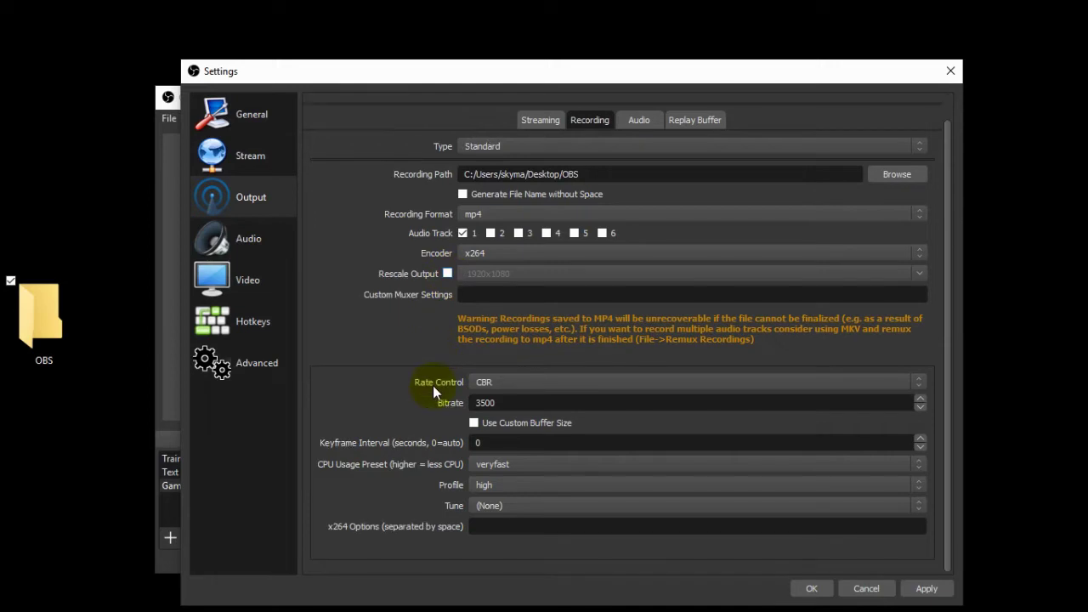
left_click(487, 384)
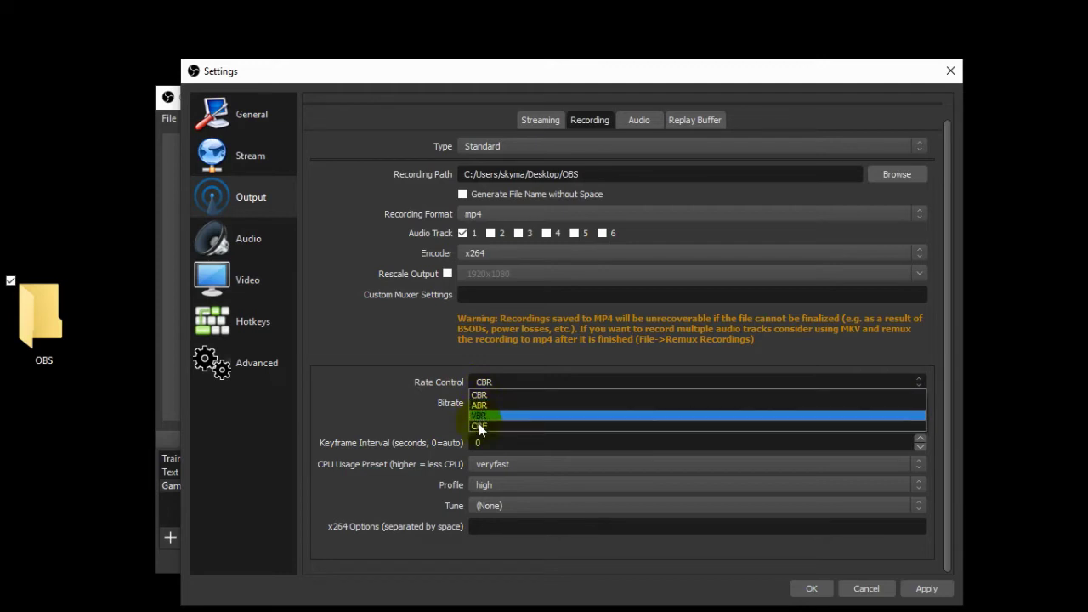
left_click(487, 394)
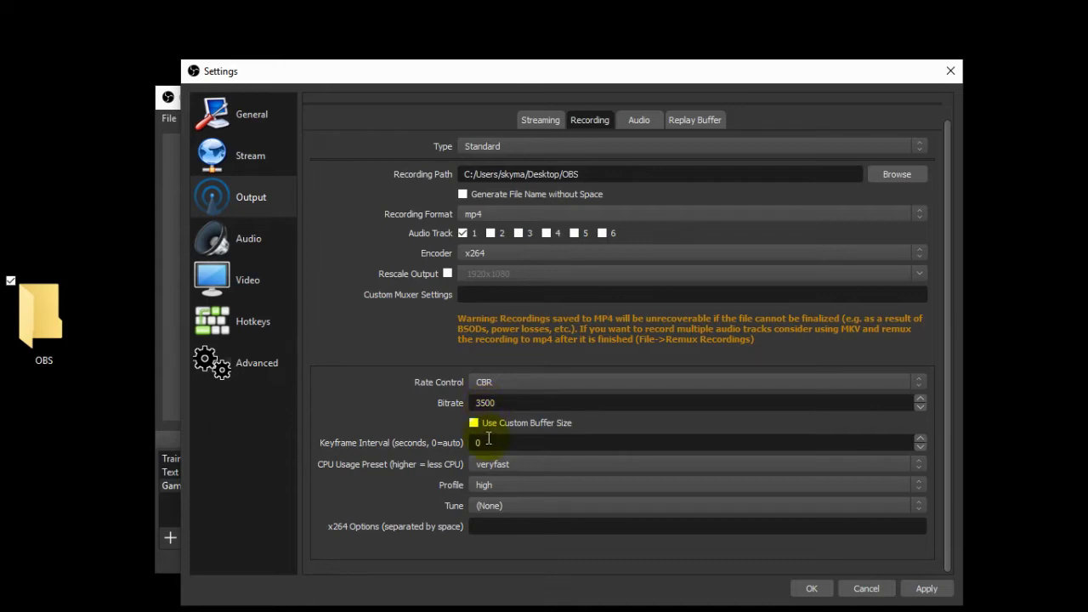
left_click(489, 467)
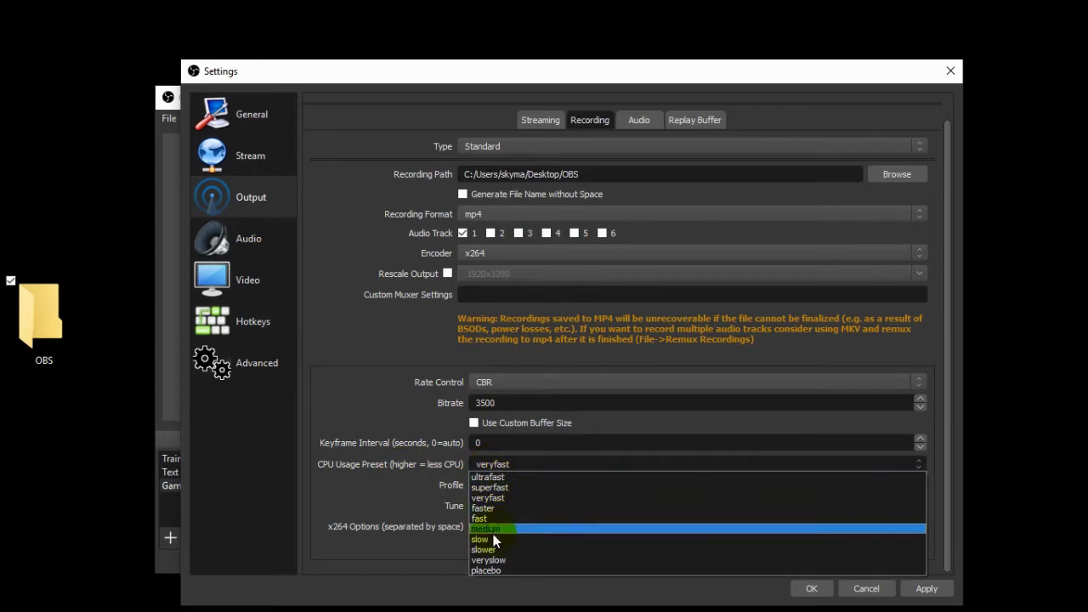
left_click(483, 496)
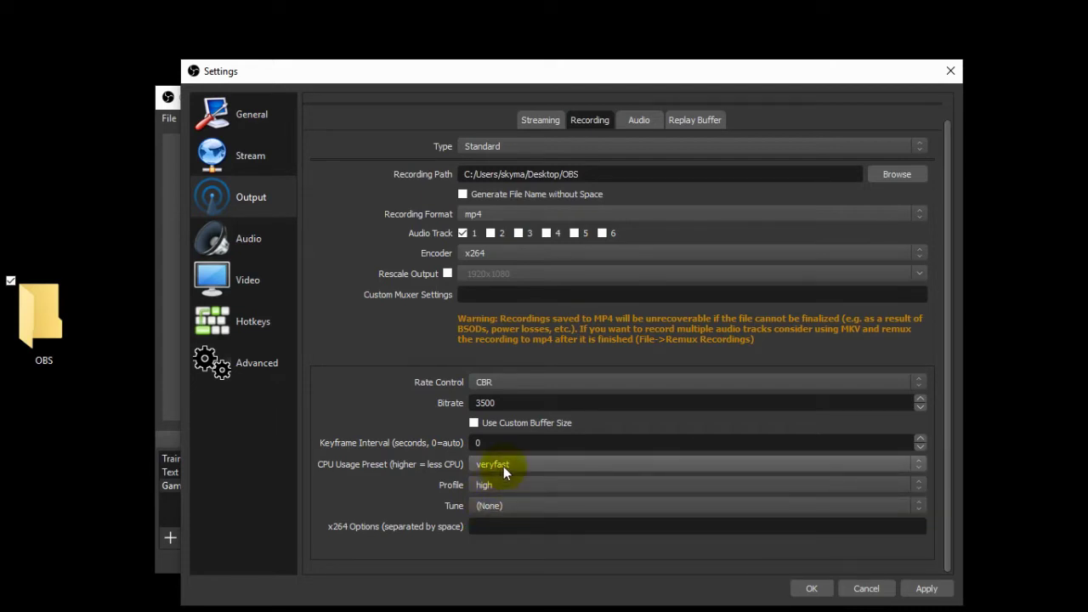
left_click(503, 482)
left_click(486, 527)
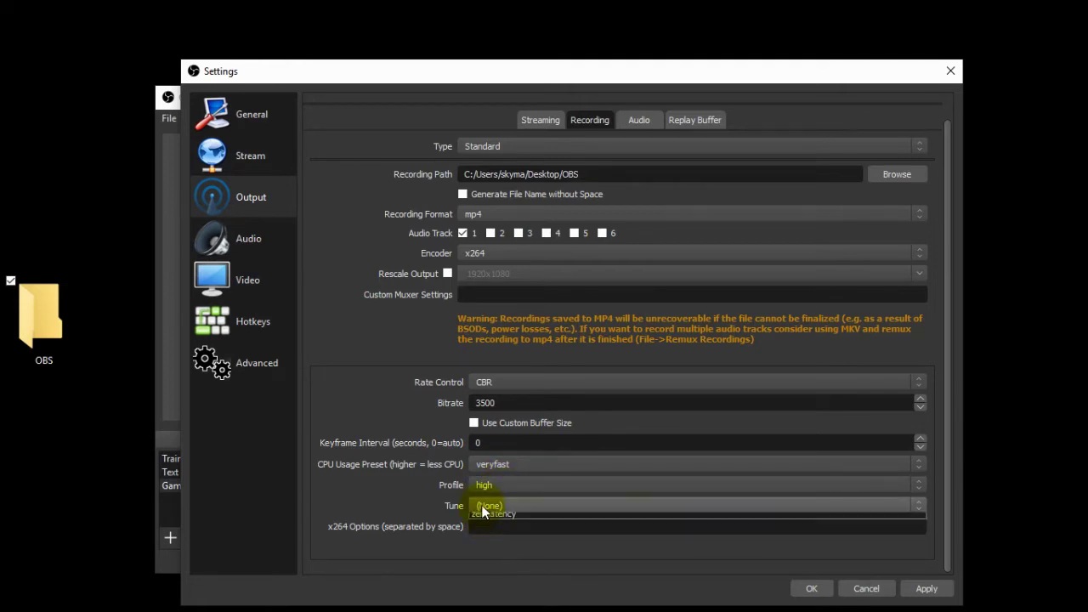
left_click(483, 508)
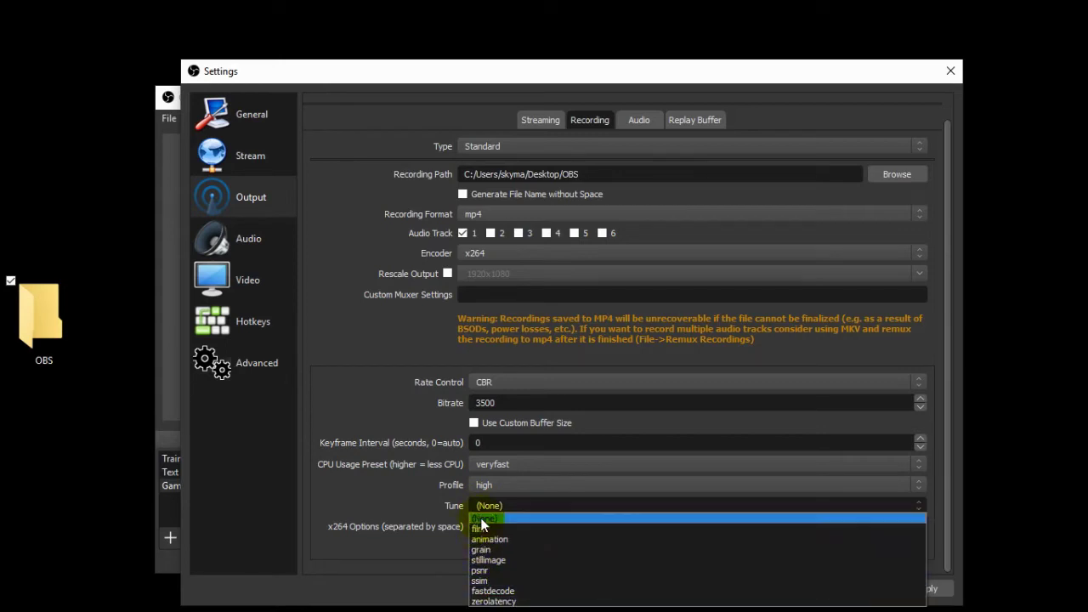
left_click(482, 519)
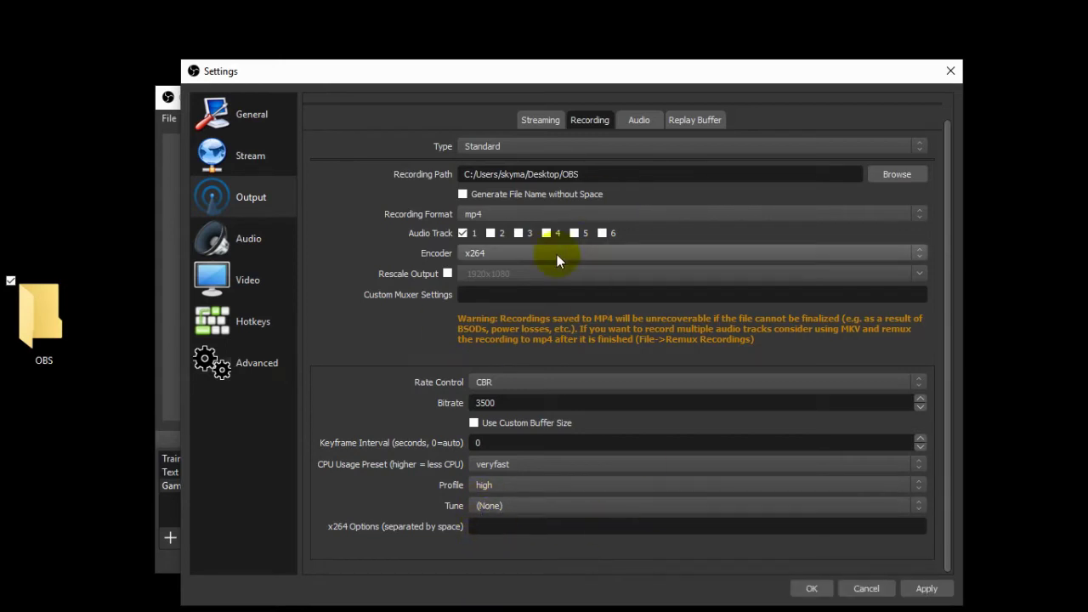
Step: In Audio settings, keep Stereo channels, Realtek speakers as desktop audio and the ATR USB microphone
left_click(249, 242)
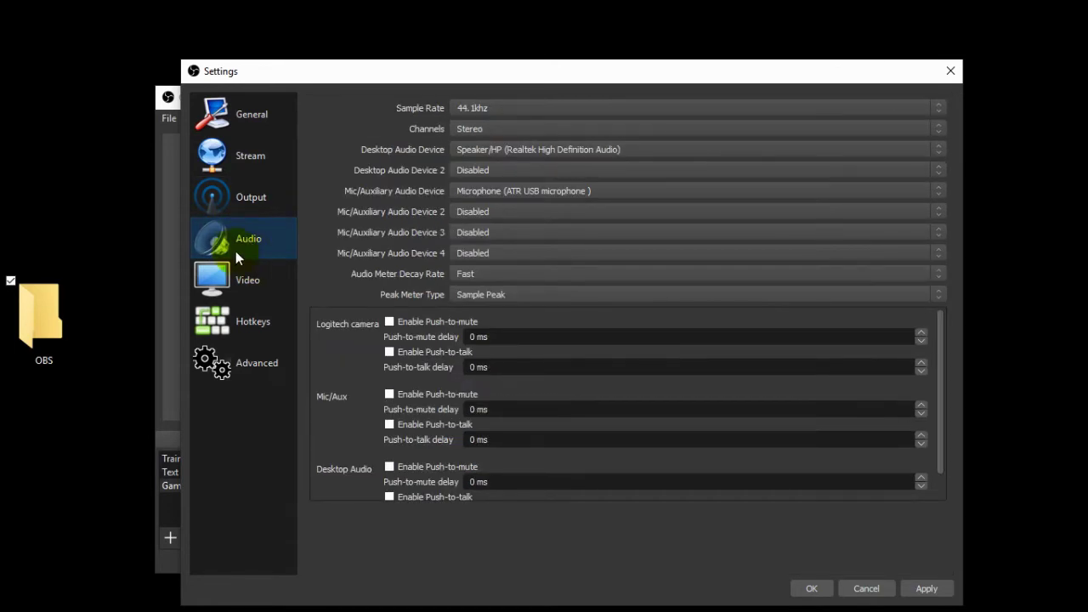
left_click(468, 128)
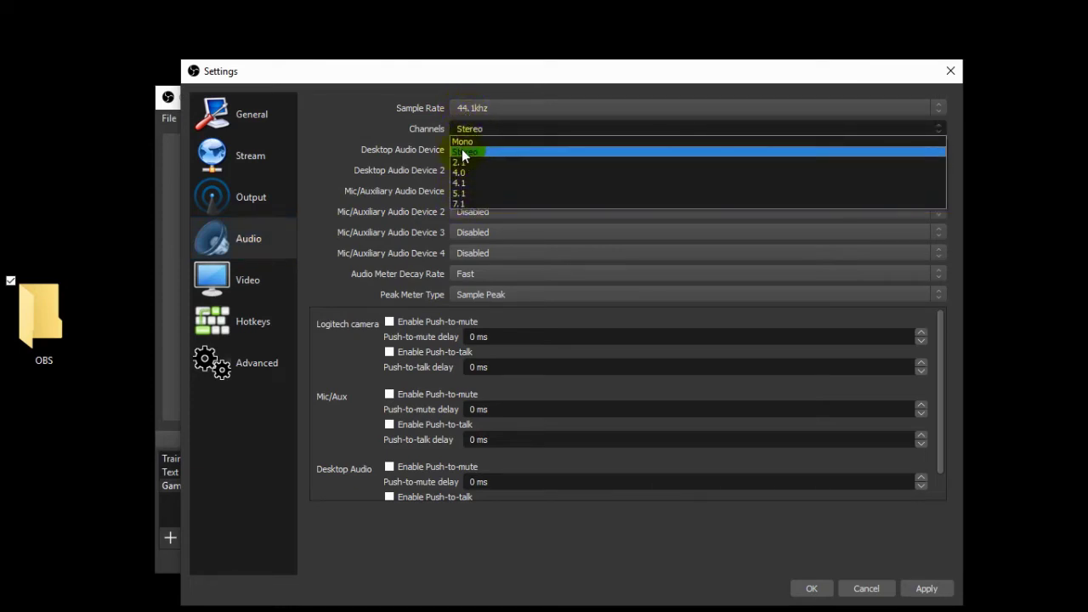
left_click(466, 151)
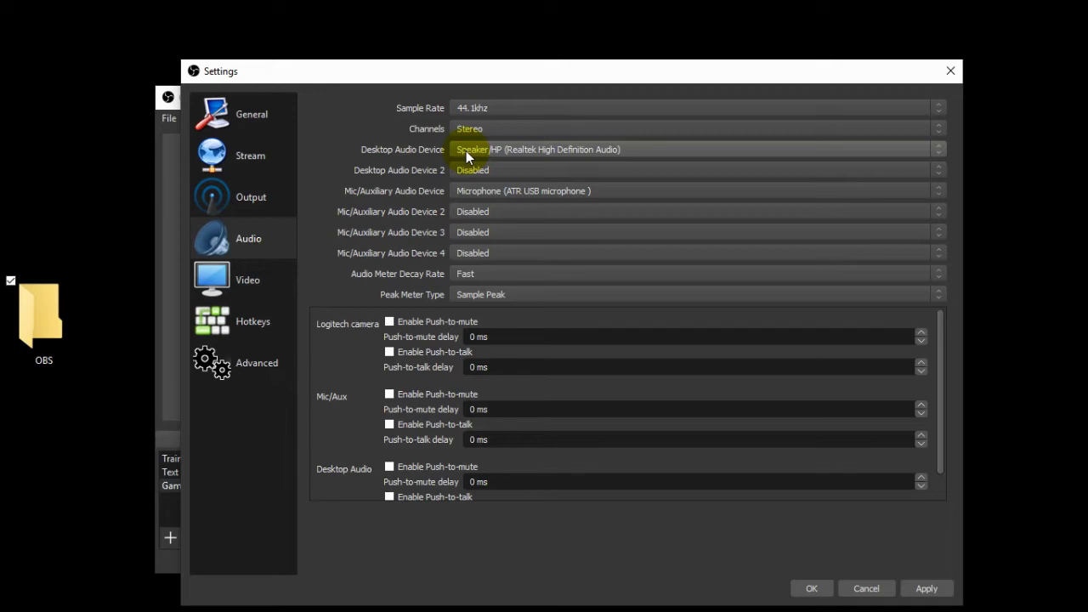
left_click(501, 147)
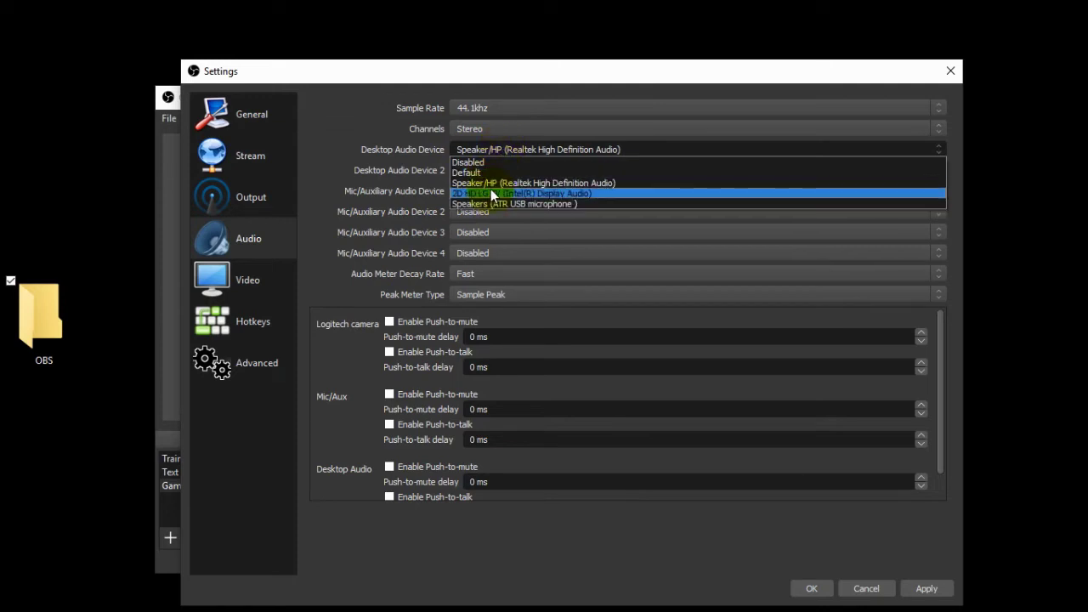
left_click(492, 184)
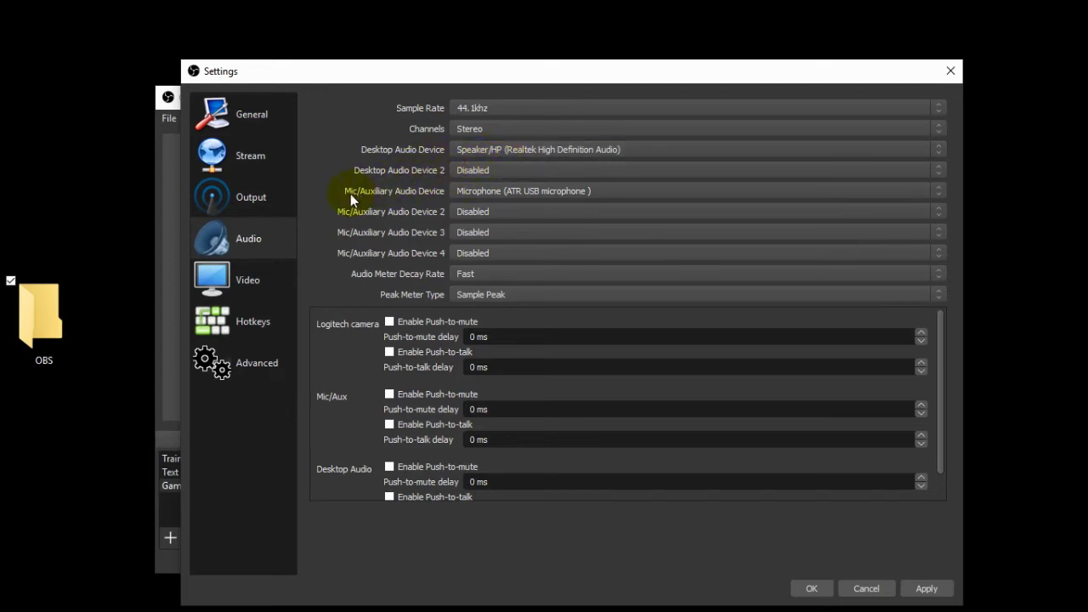
left_click(473, 193)
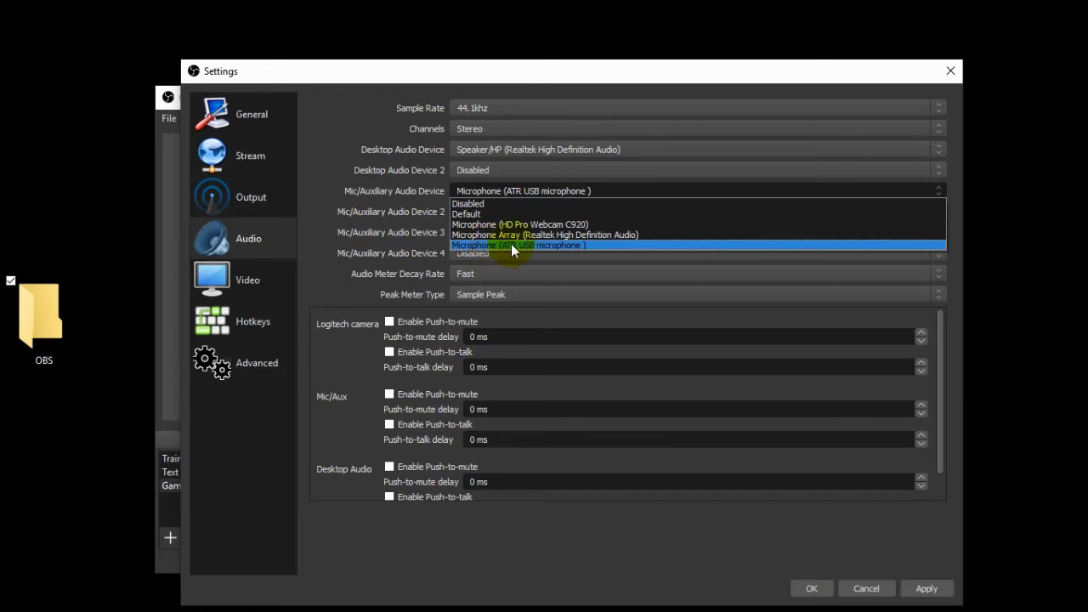
left_click(511, 244)
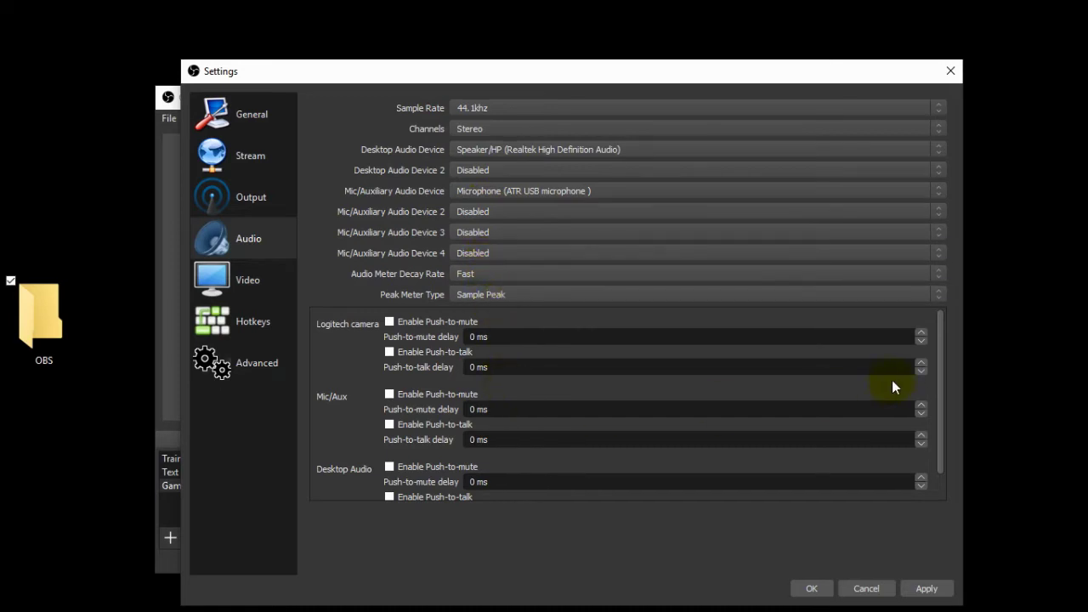
scroll(934, 340, "down", 1)
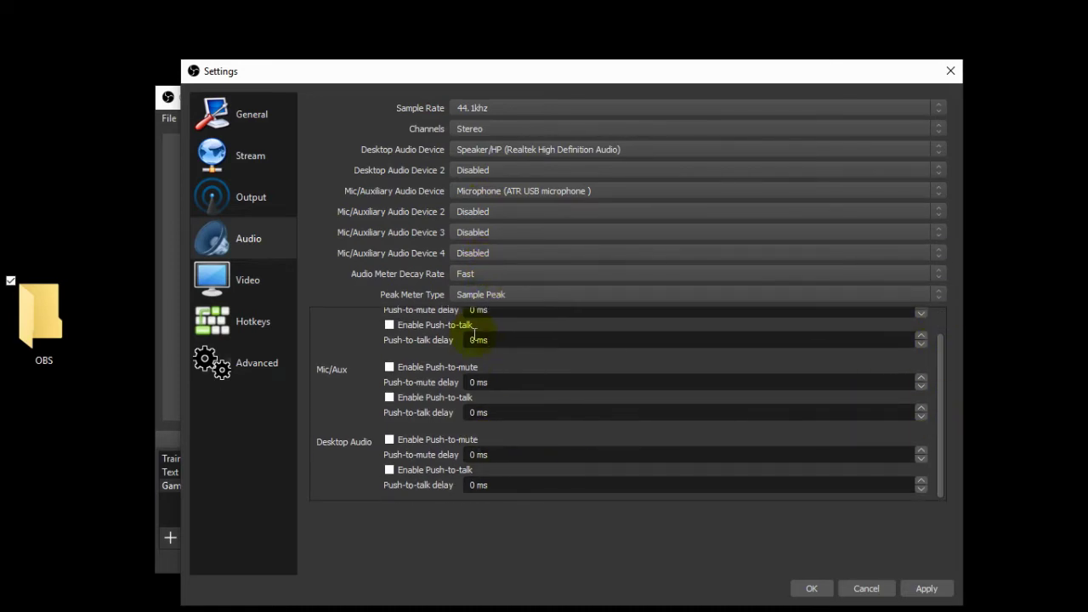
Step: Show the Video settings and minimize Chrome after confirming the 1366x768 screen resolution
left_click(225, 271)
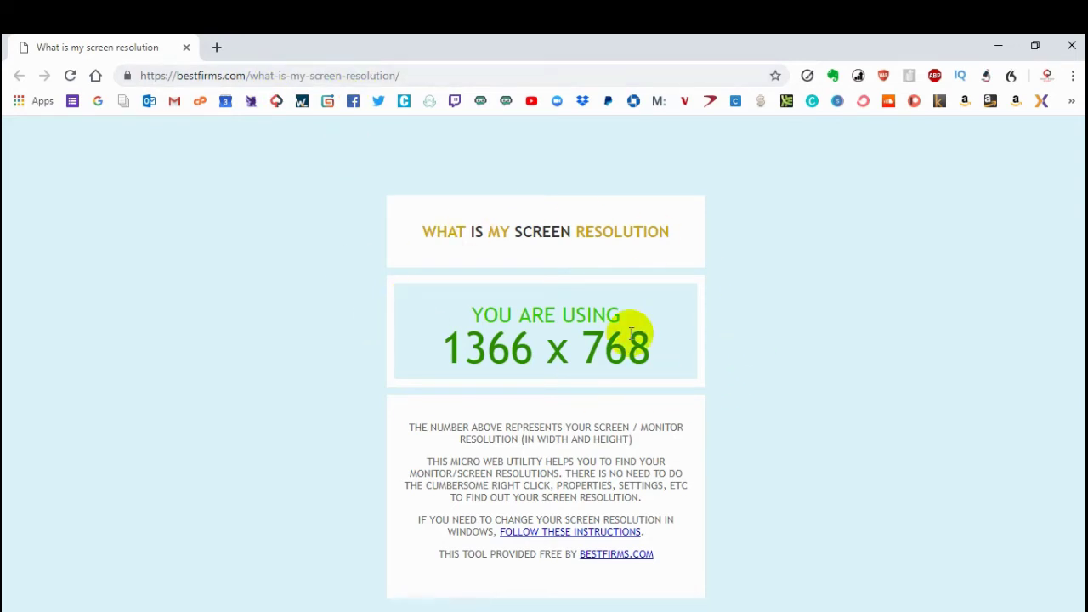
left_click(999, 45)
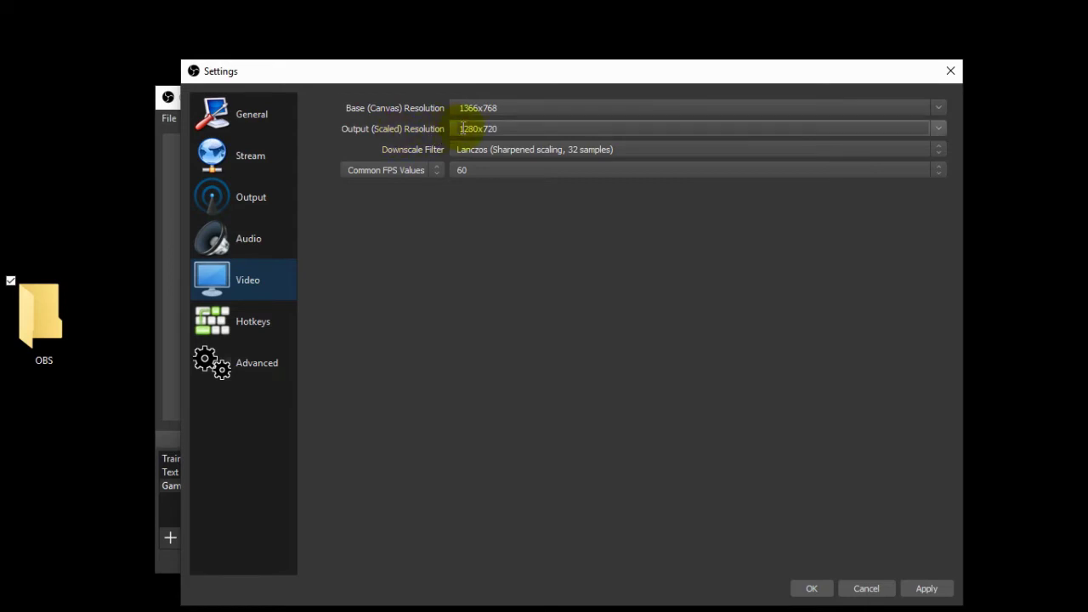
left_click(938, 108)
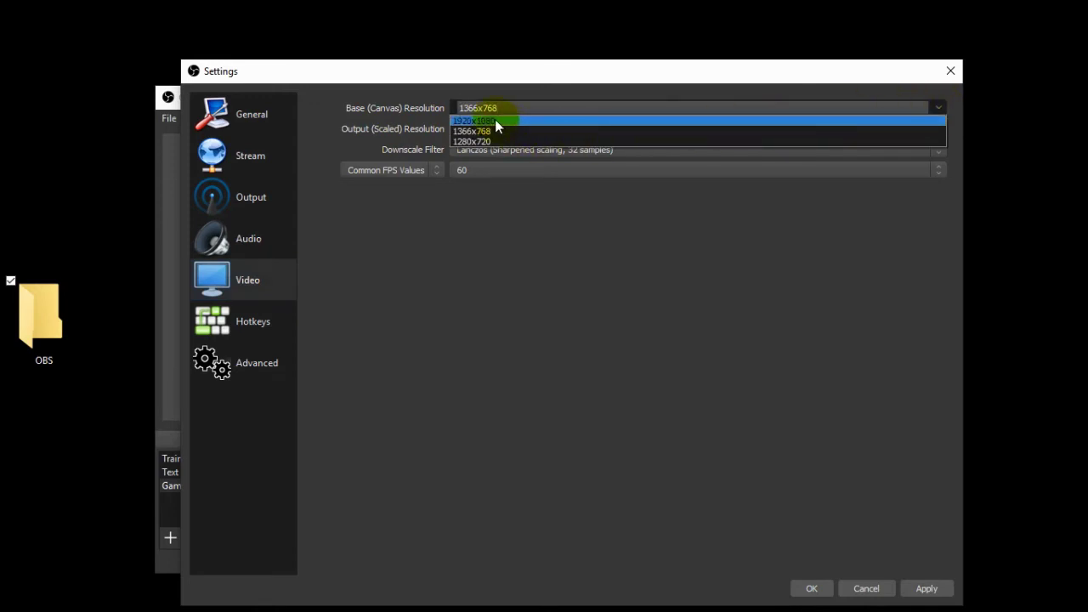
left_click(482, 200)
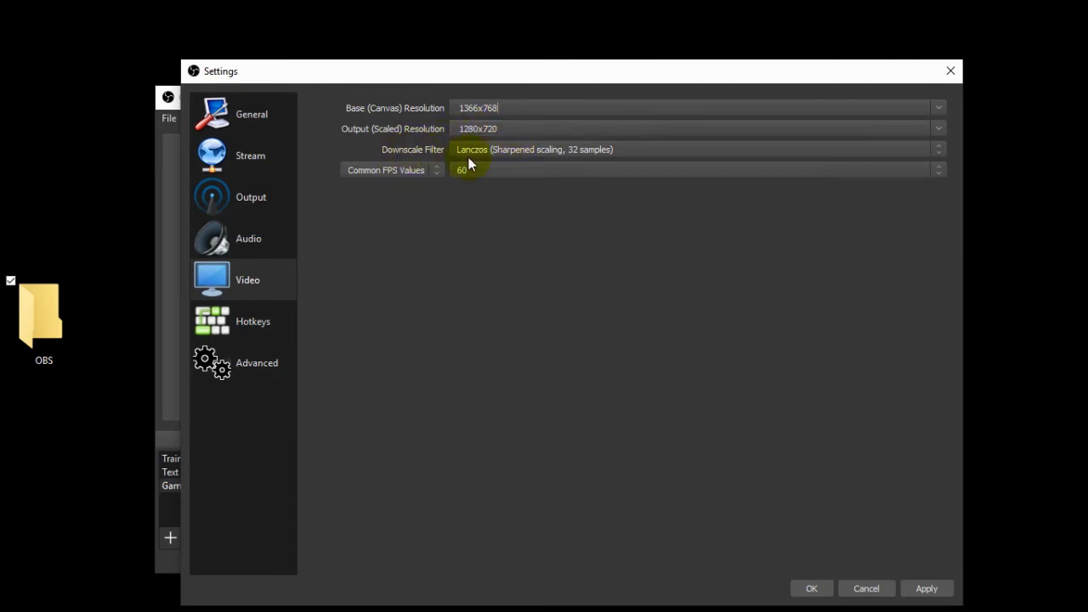
left_click(529, 152)
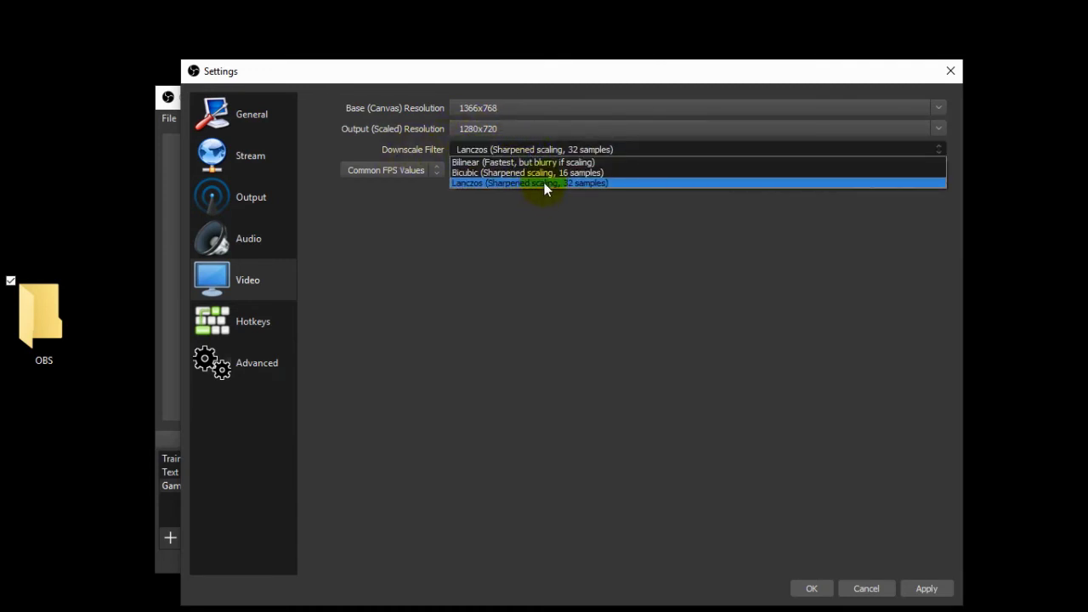
left_click(544, 183)
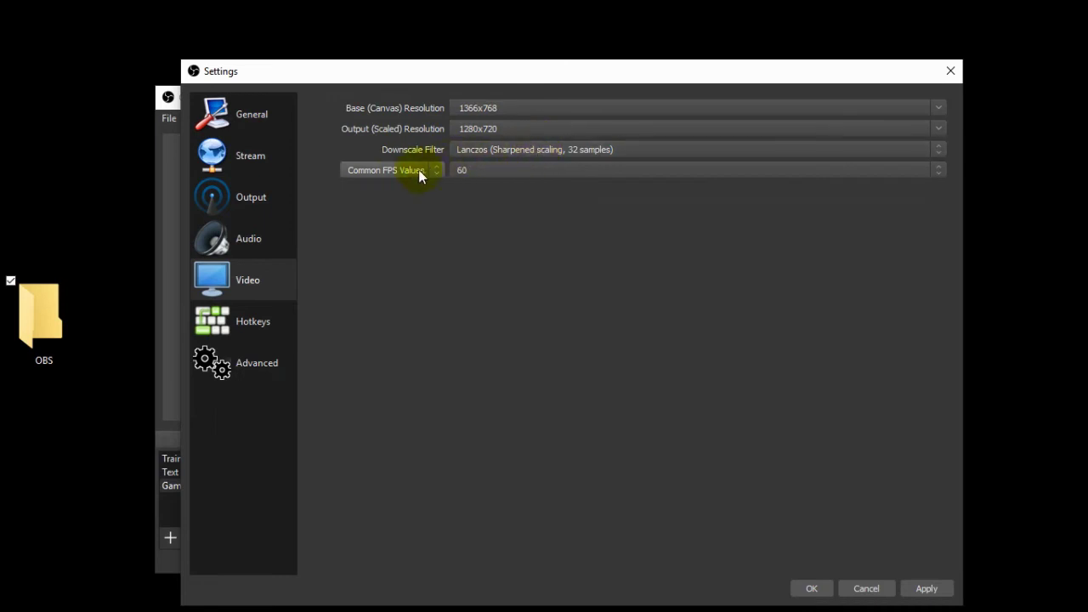
left_click(487, 170)
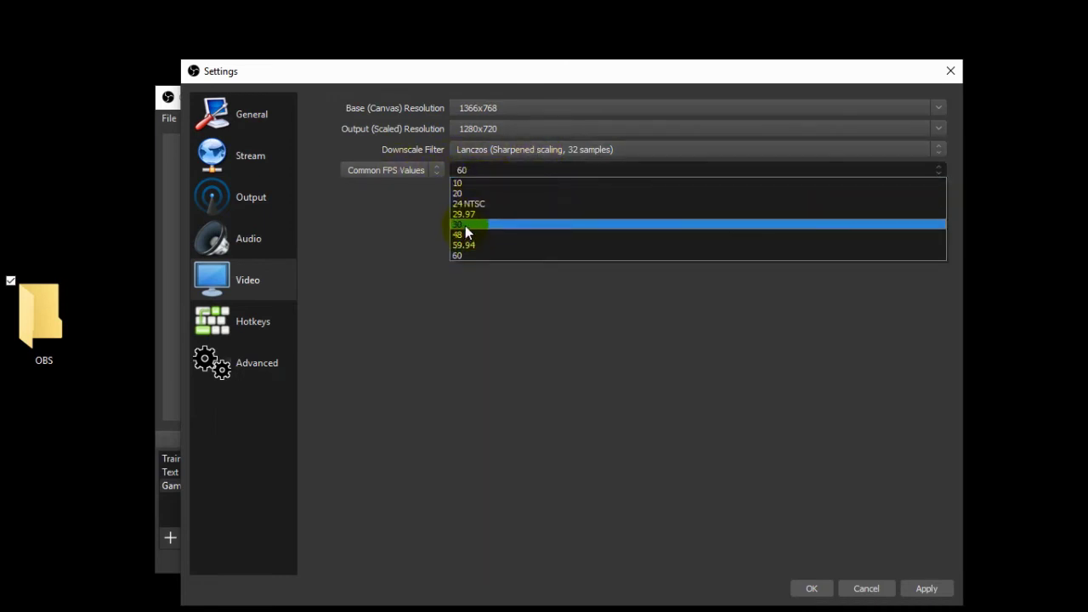
left_click(466, 254)
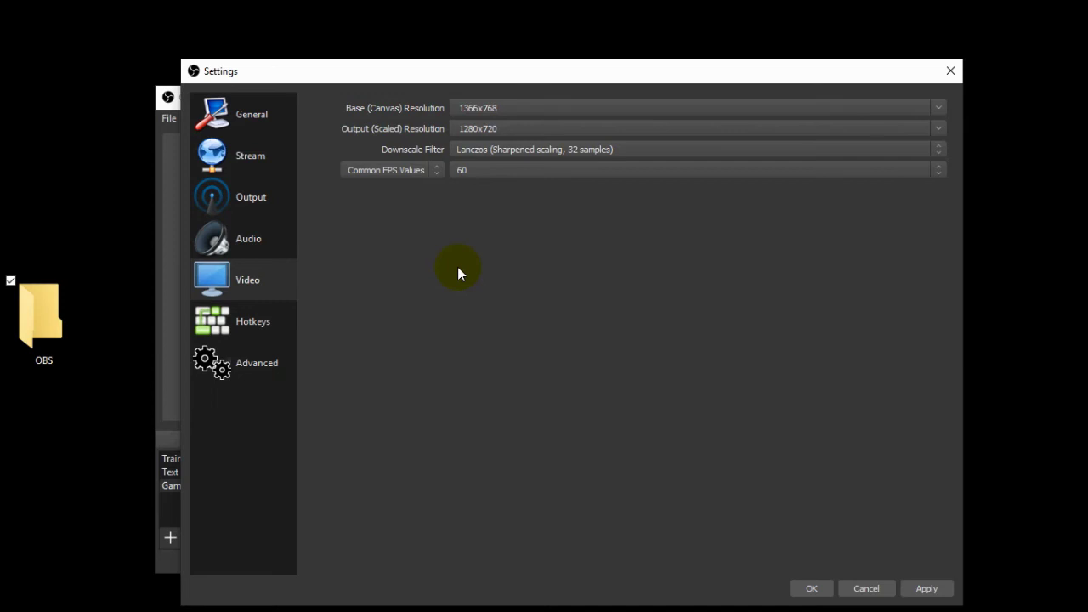
Step: Review the Advanced settings with YUV color space kept at 709, then confirm with OK
left_click(262, 368)
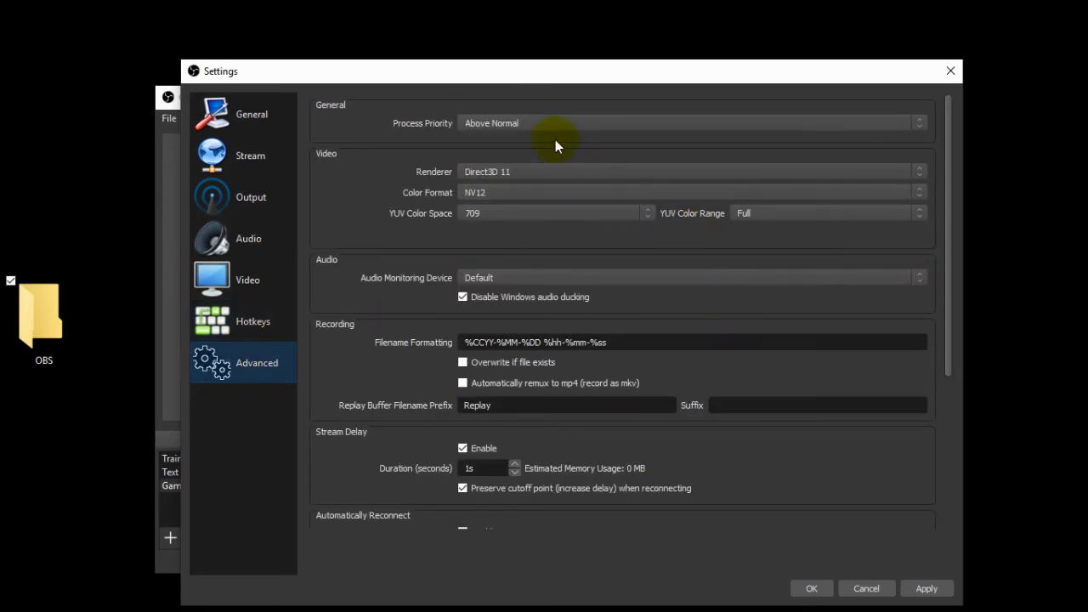
left_click(491, 213)
left_click(491, 213)
left_click_drag(946, 297, 952, 485)
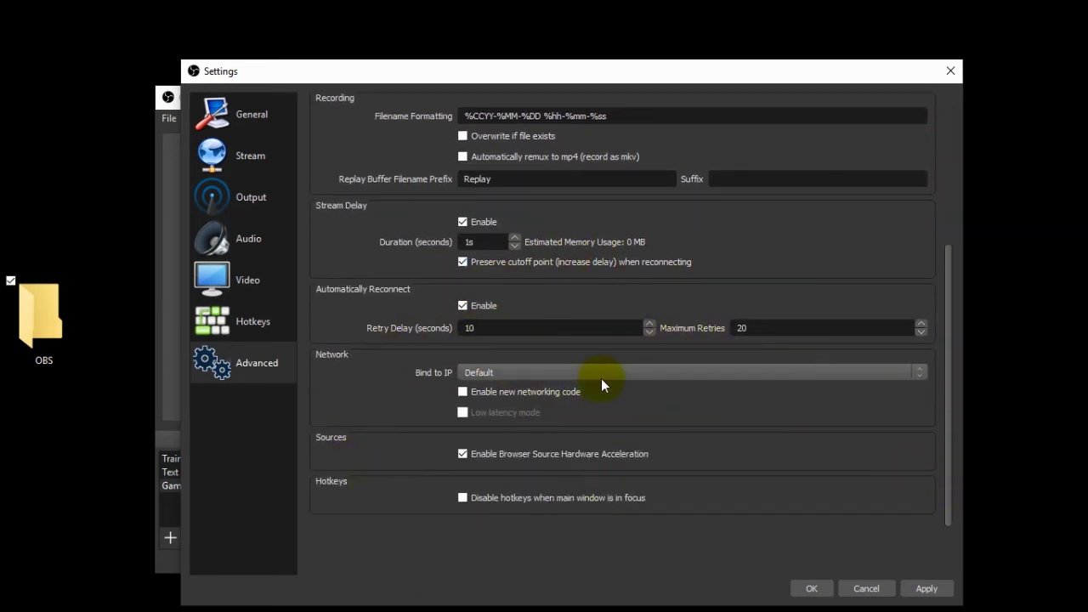
left_click(812, 588)
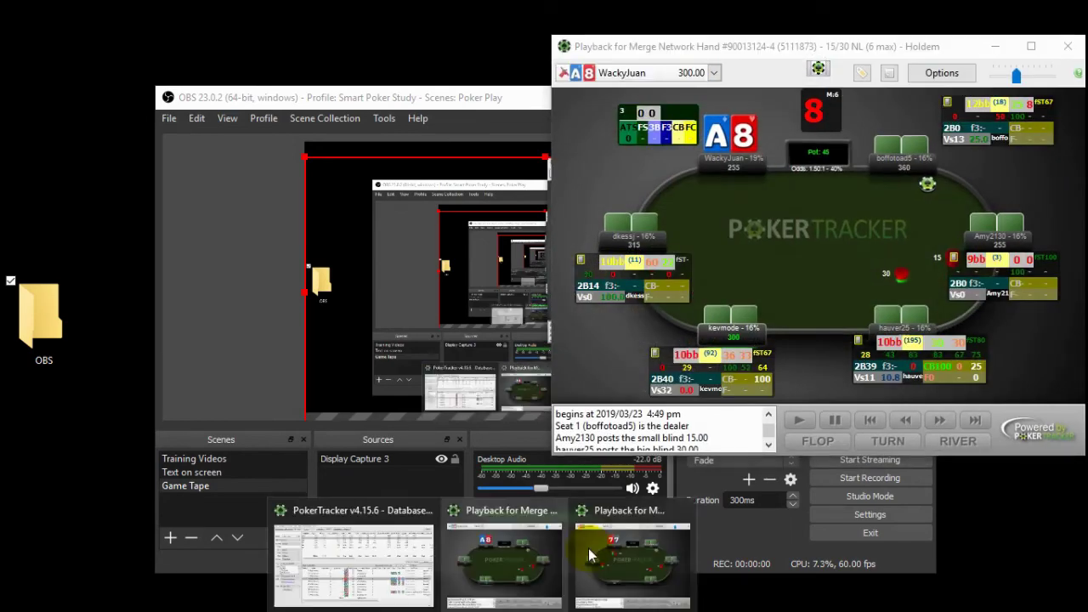
Step: Start a test recording with the poker replay windows showing and minimize OBS
left_click(592, 548)
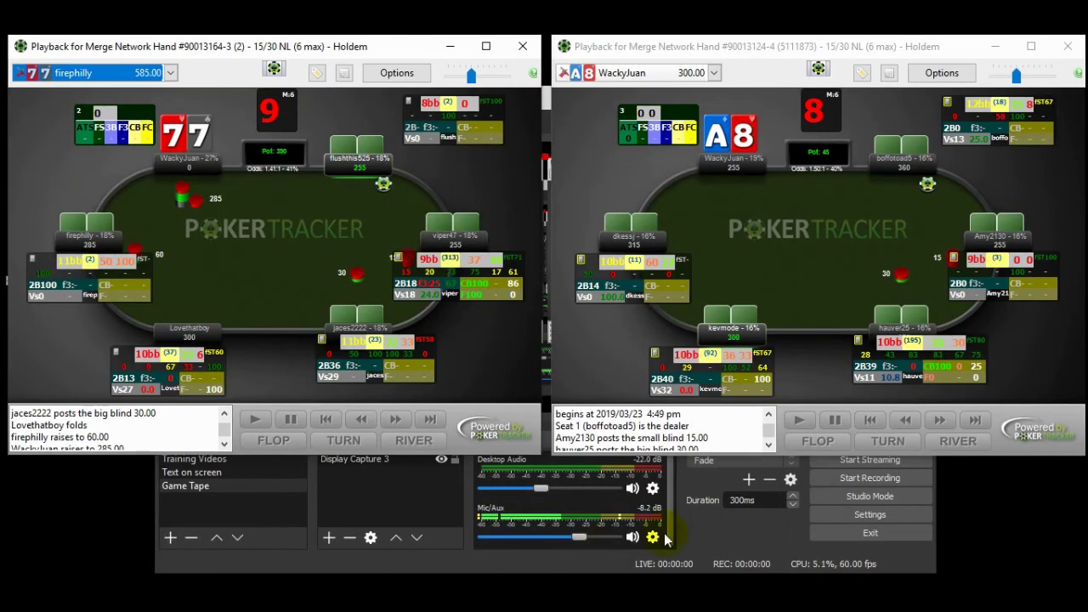
left_click(756, 528)
left_click(859, 477)
left_click(841, 97)
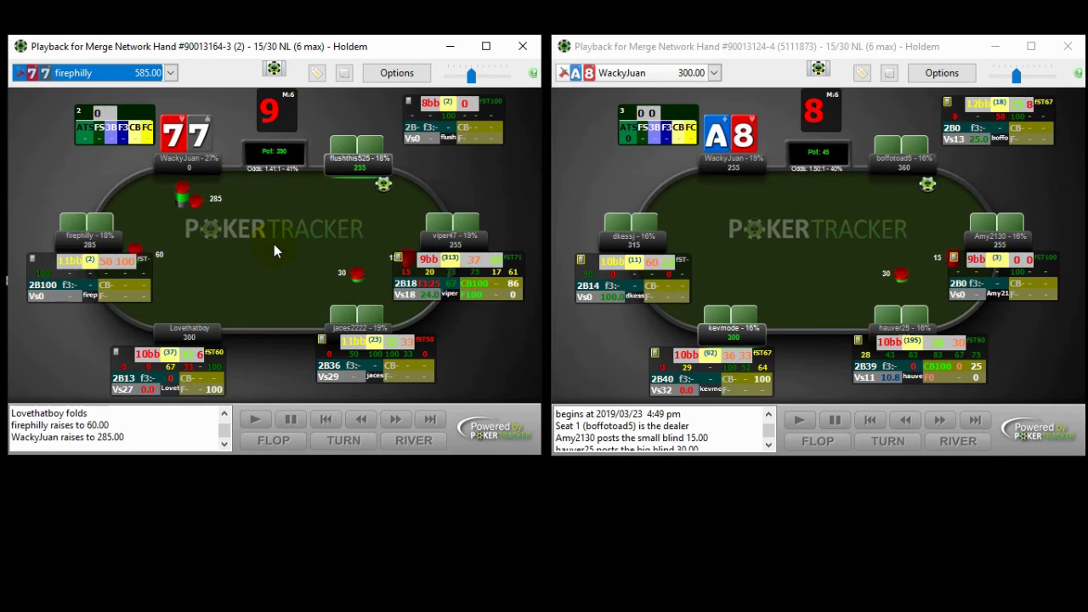
Step: Stop the recording and minimize both poker replay windows
left_click(590, 589)
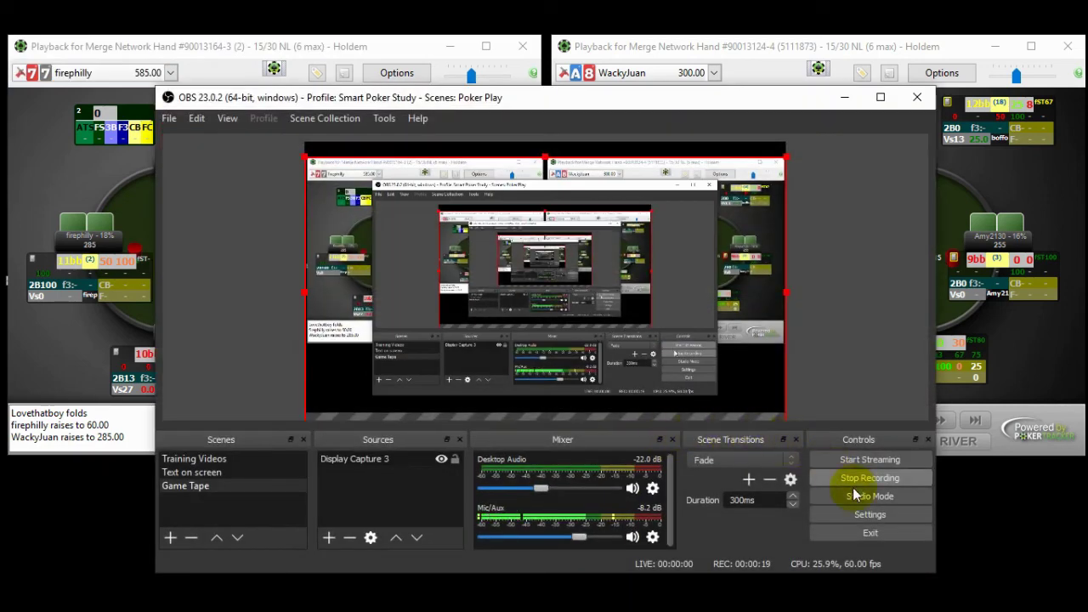
left_click(867, 477)
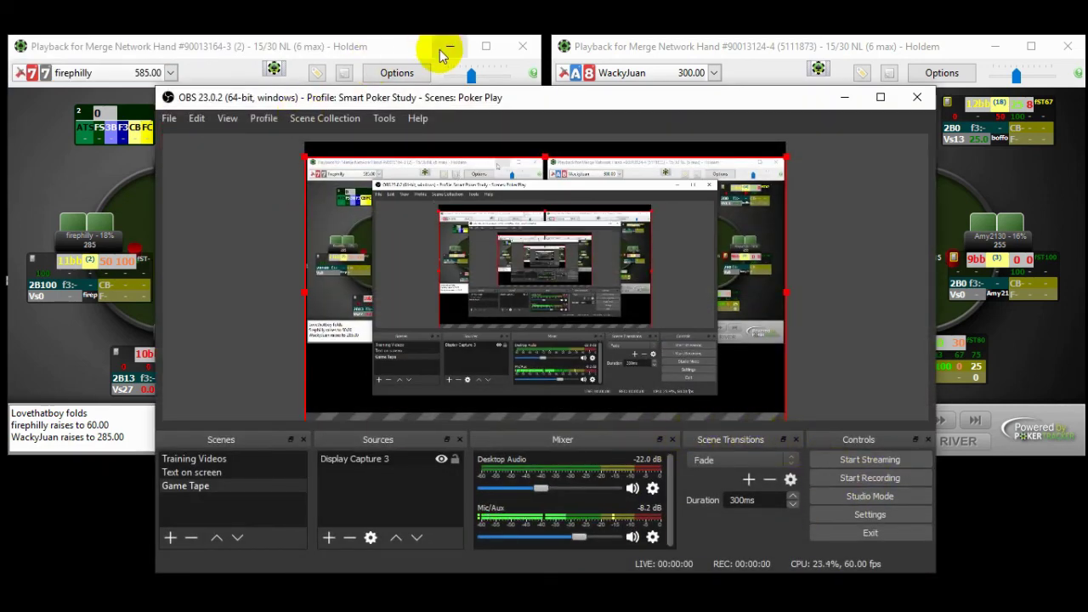
left_click(449, 47)
left_click(991, 47)
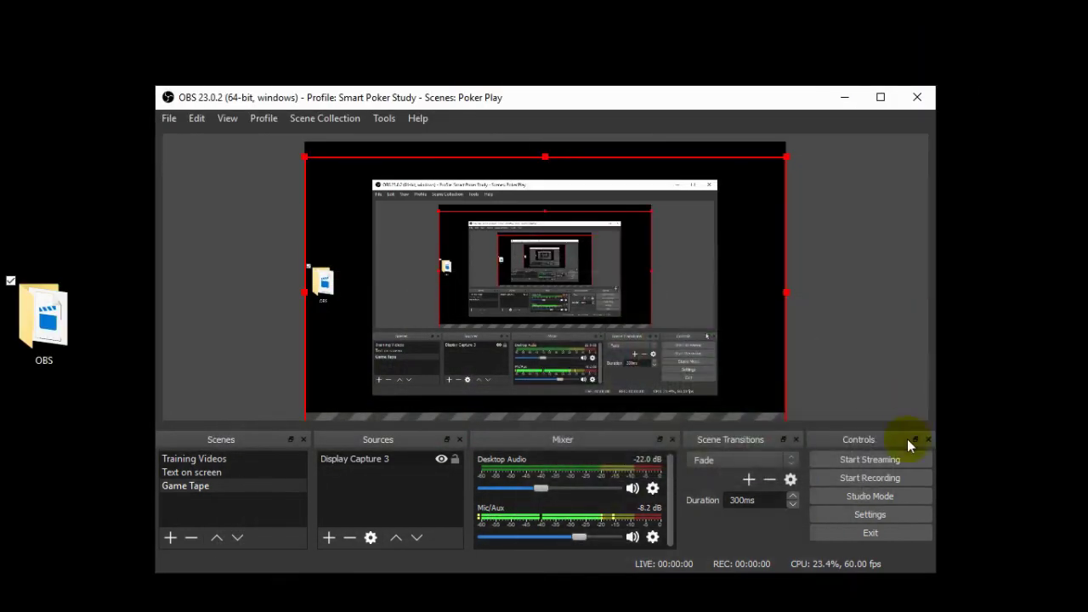
double_click(46, 340)
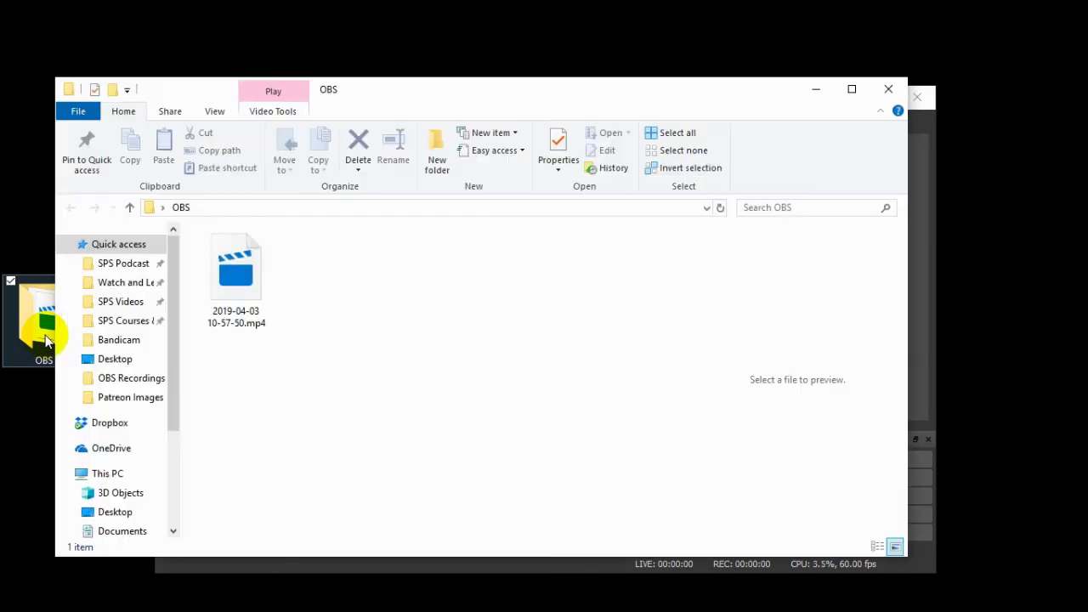
double_click(255, 289)
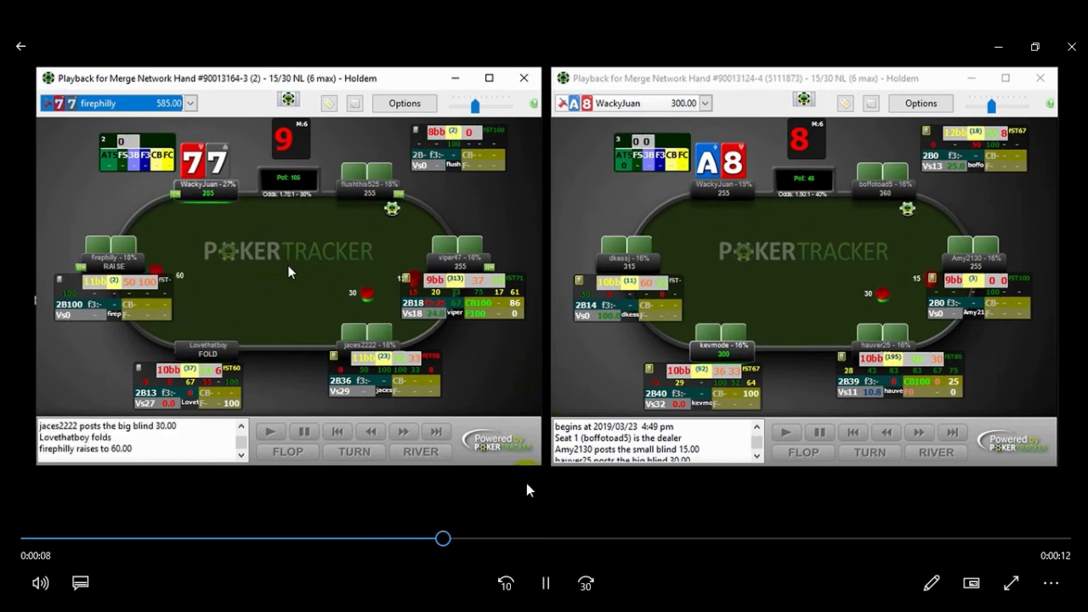
left_click(544, 593)
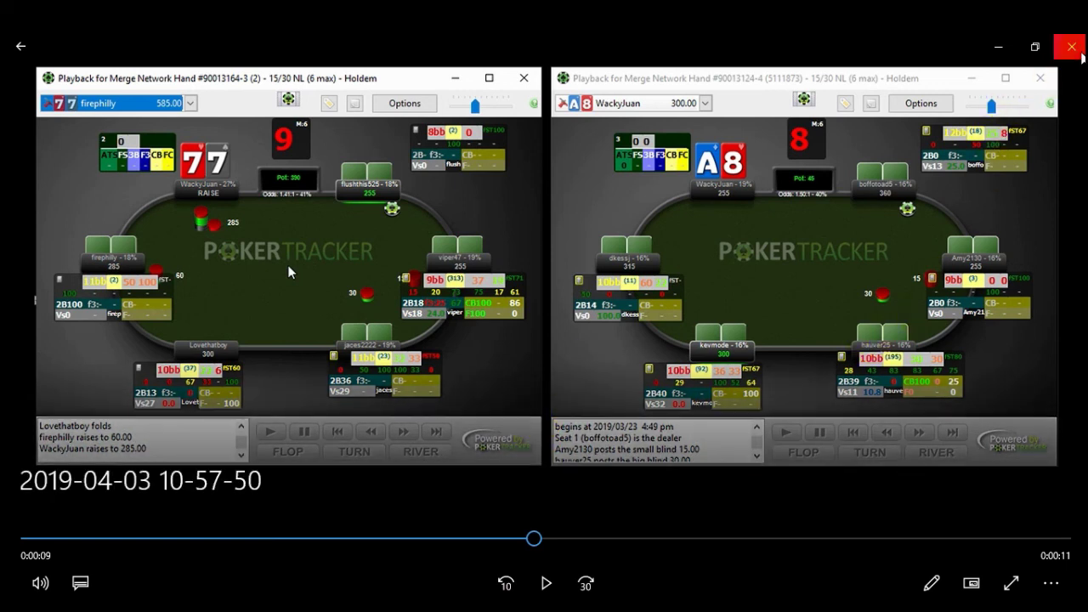
left_click(1071, 47)
left_click(816, 89)
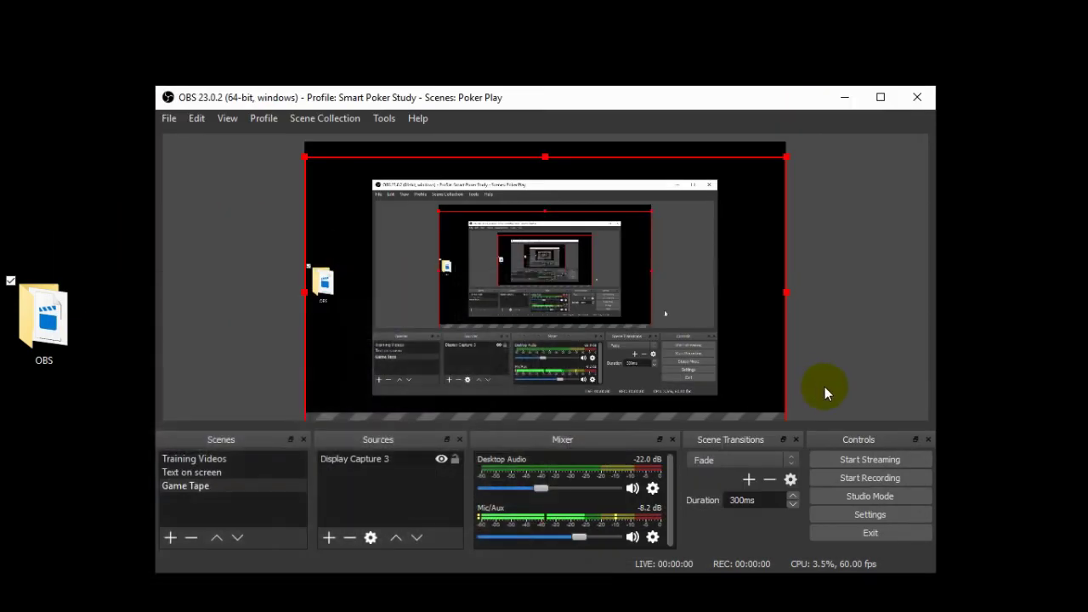